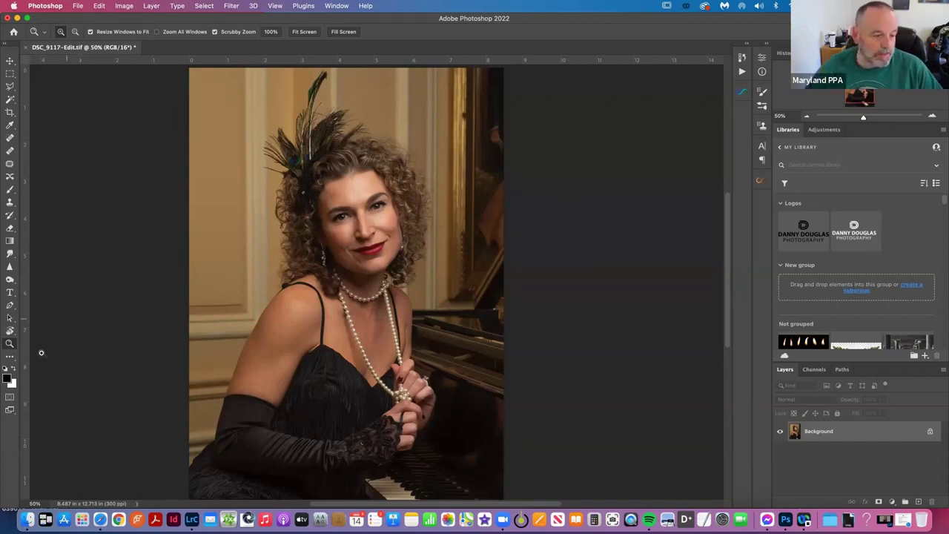
Retouch small blemishes on the woman's forehead with the Spot Healing Brush at size 9.
{"action": "left_click", "coordinate": [352, 188]}
{"action": "left_click", "coordinate": [351, 187]}
{"action": "left_click", "coordinate": [351, 188]}
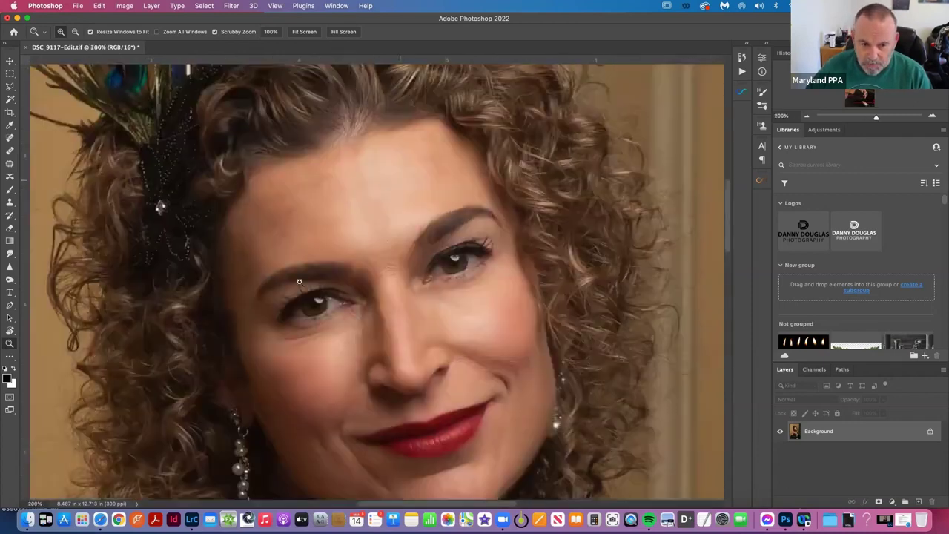
{"action": "left_click", "coordinate": [9, 137]}
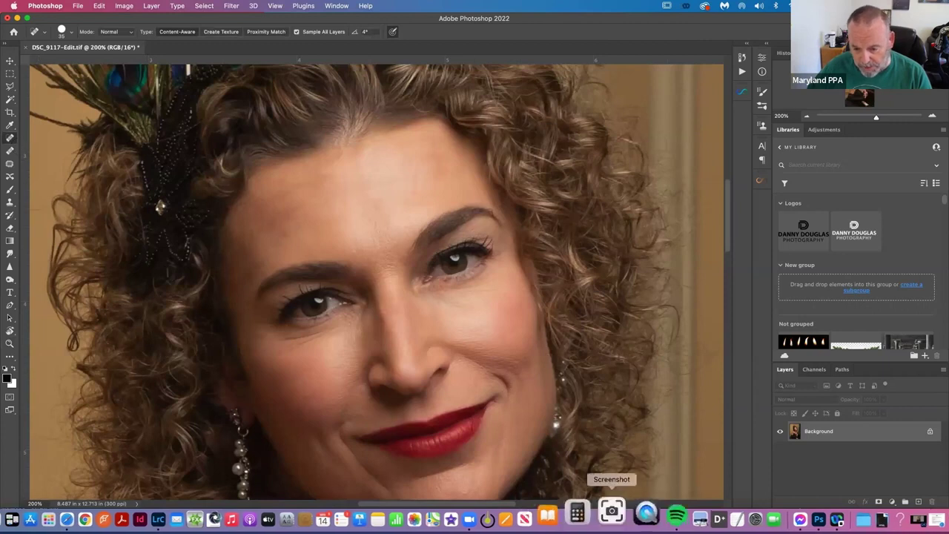
{"action": "key", "text": "bracketleft"}
{"action": "key", "text": "bracketleft"}
{"action": "key", "text": "bracketleft"}
{"action": "key", "text": "bracketleft"}
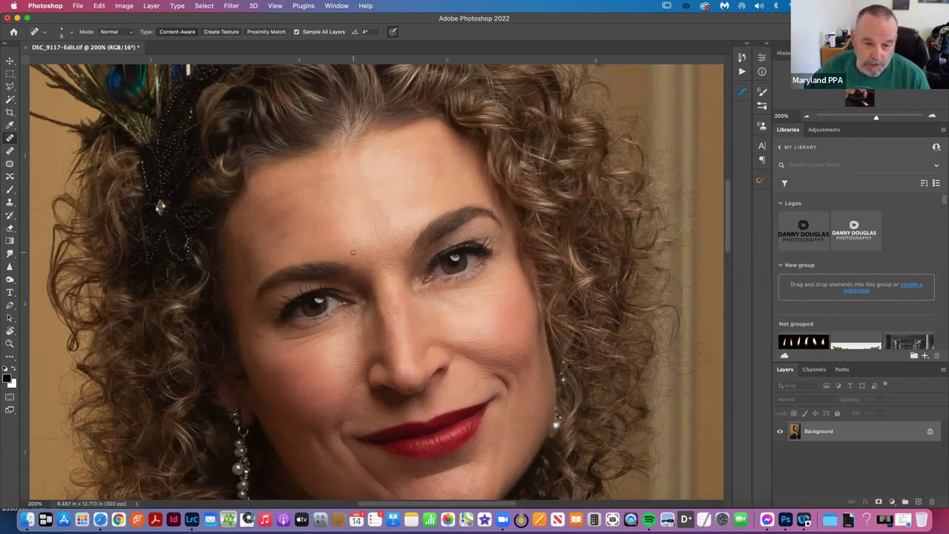
{"action": "left_click", "coordinate": [413, 192]}
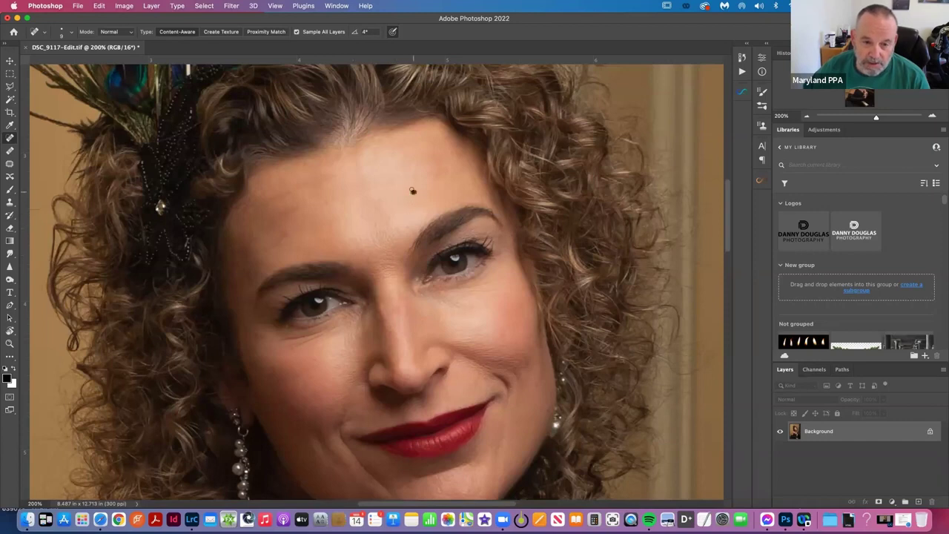
{"action": "mouse_move", "coordinate": [412, 180]}
{"action": "left_mouse_down"}
{"action": "mouse_move", "coordinate": [404, 166]}
{"action": "mouse_move", "coordinate": [436, 144]}
{"action": "left_mouse_up"}
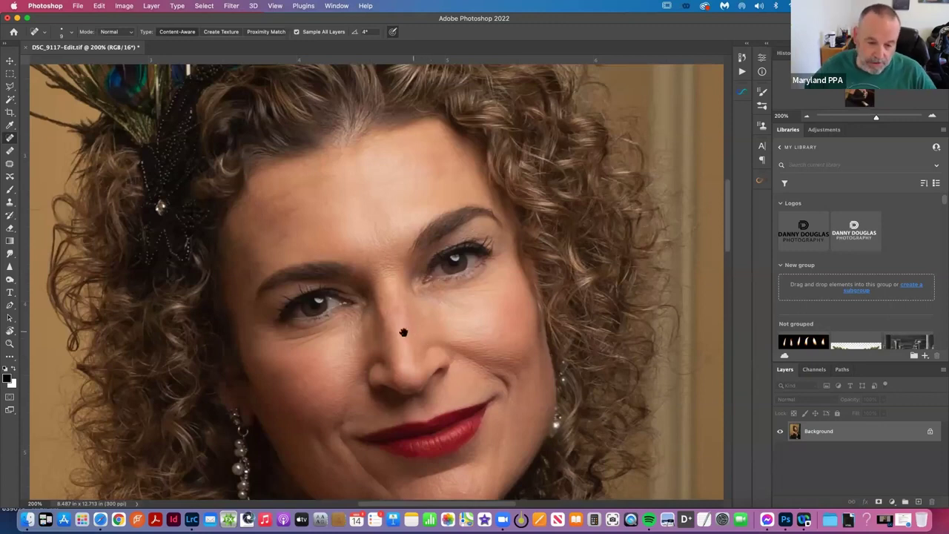
{"action": "scroll", "coordinate": [323, 278], "scroll_direction": "down", "scroll_amount": 4}
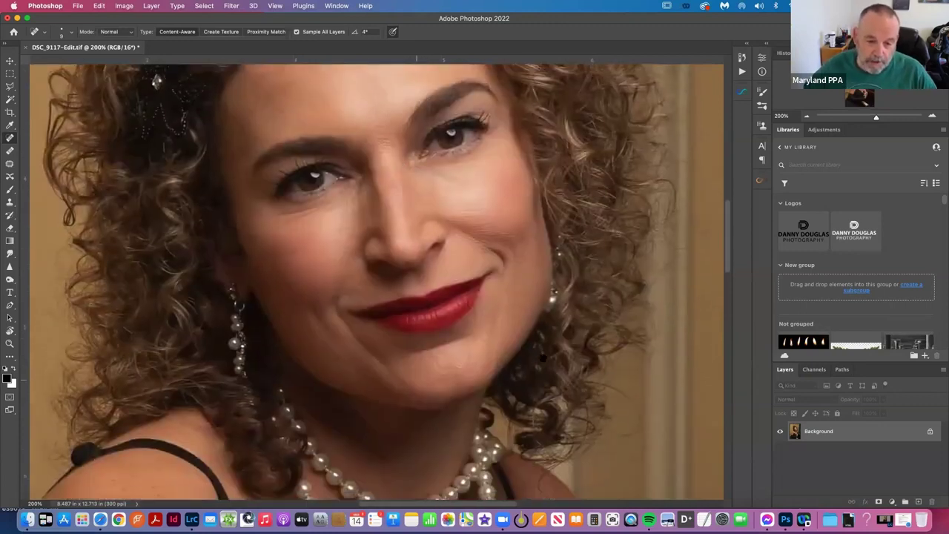
{"action": "scroll", "coordinate": [443, 386], "scroll_direction": "up", "scroll_amount": 2}
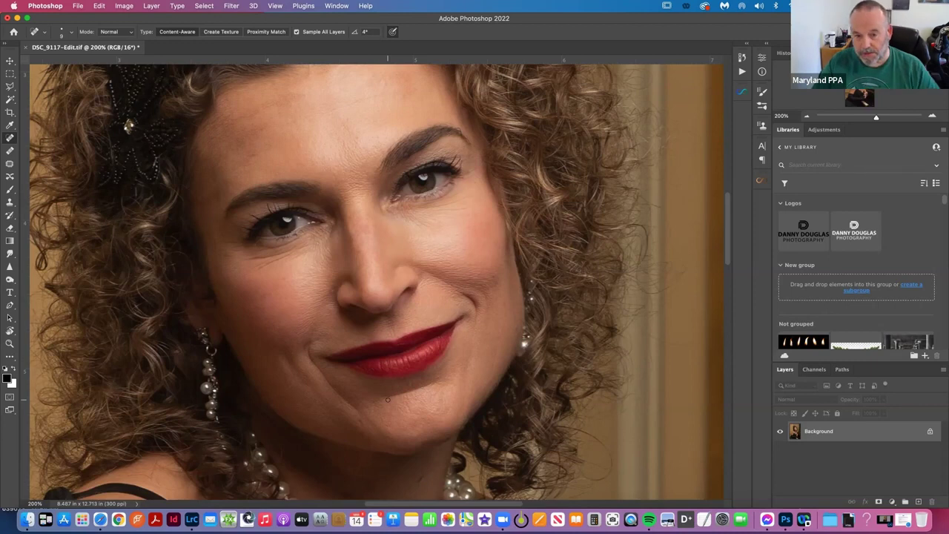
Duplicate the Background layer, and duplicate that copy once more to get two full-image copies above it.
{"action": "key", "text": "super+0"}
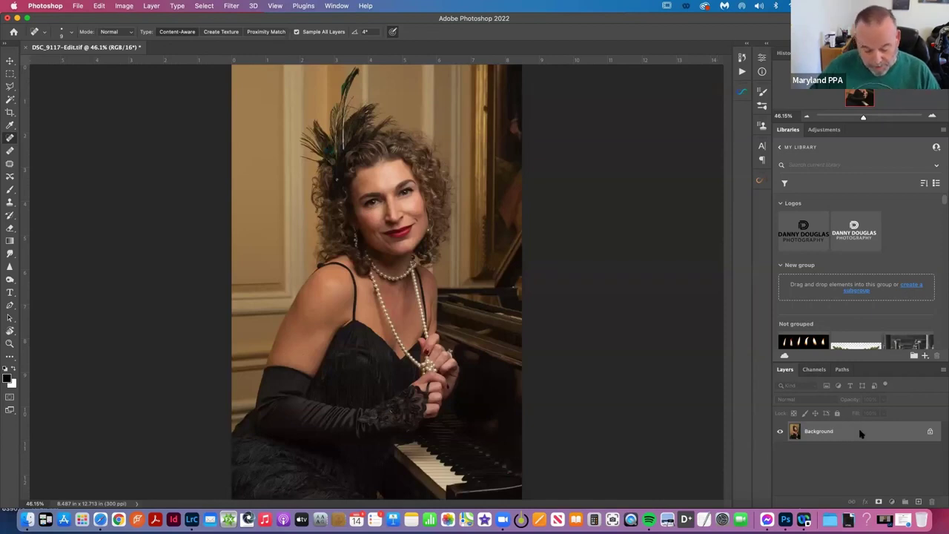
{"action": "key", "text": "super+j"}
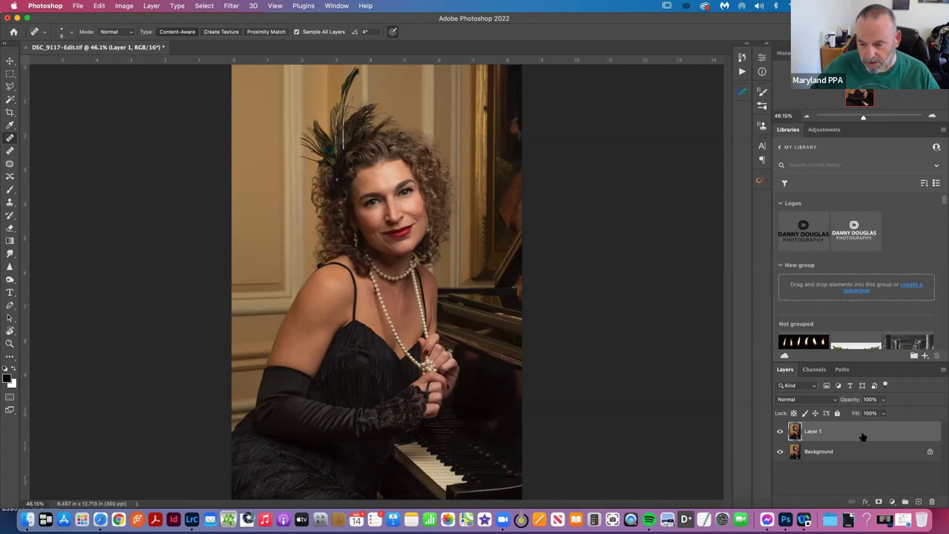
{"action": "key", "text": "super+j"}
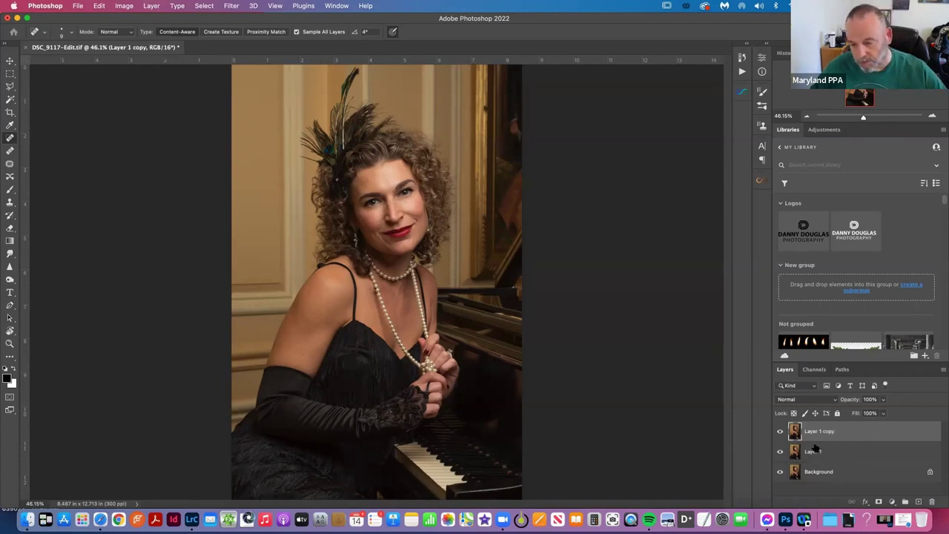
Rename the lower of the two duplicate layers as Color.
{"action": "double_click", "coordinate": [814, 453]}
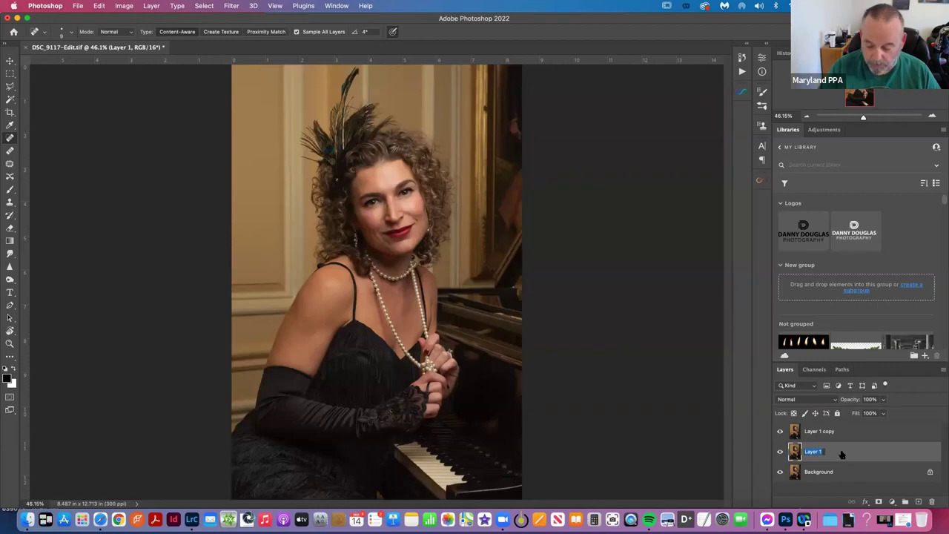
{"action": "type", "text": "colo"}
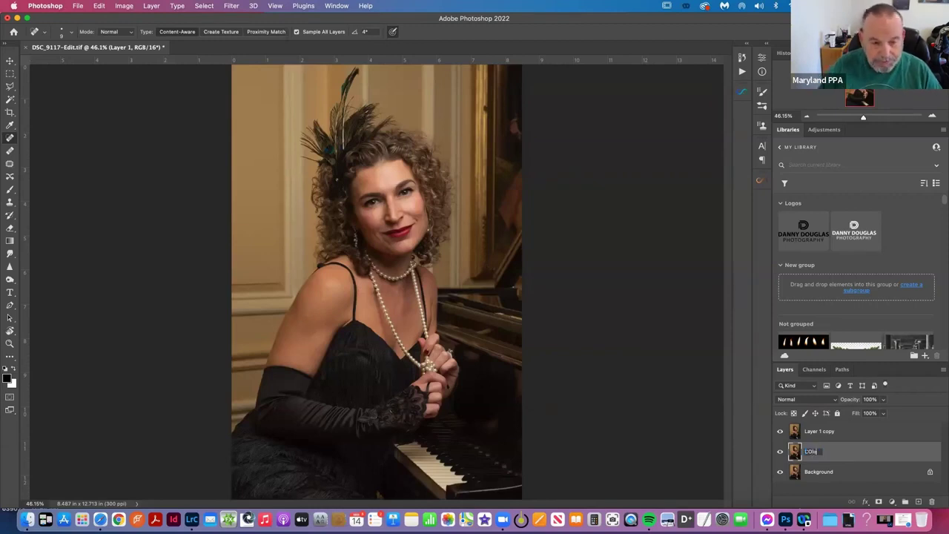
{"action": "key", "text": "BackSpace"}
{"action": "key", "text": "BackSpace"}
{"action": "key", "text": "BackSpace"}
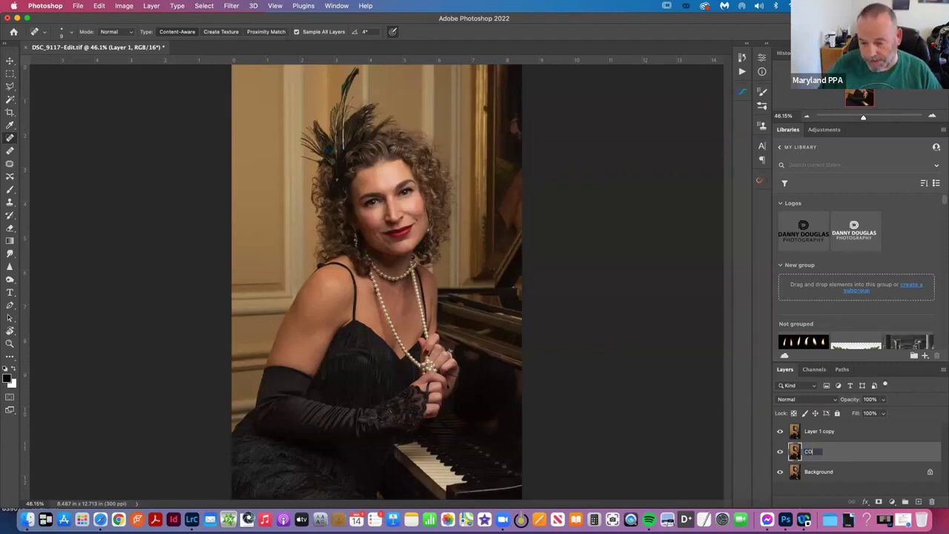
{"action": "type", "text": "ol"}
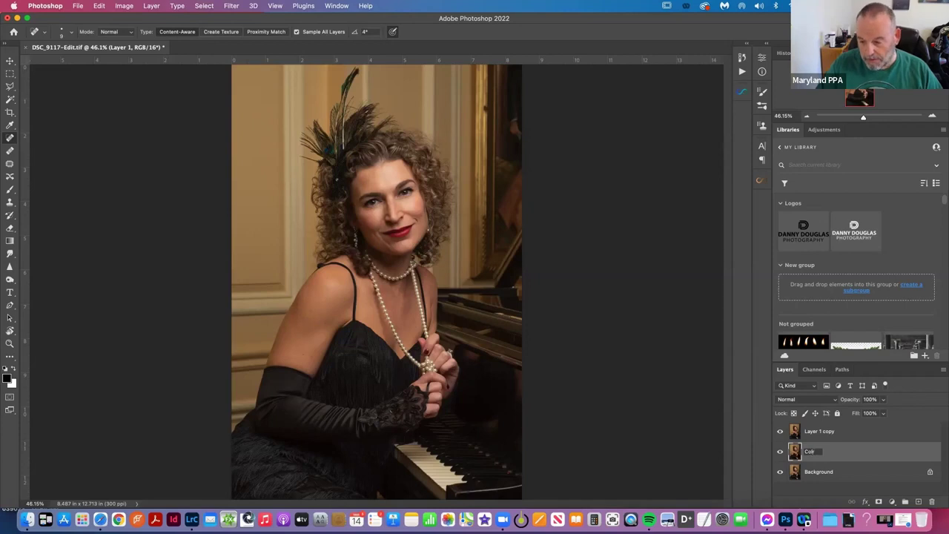
{"action": "type", "text": "o"}
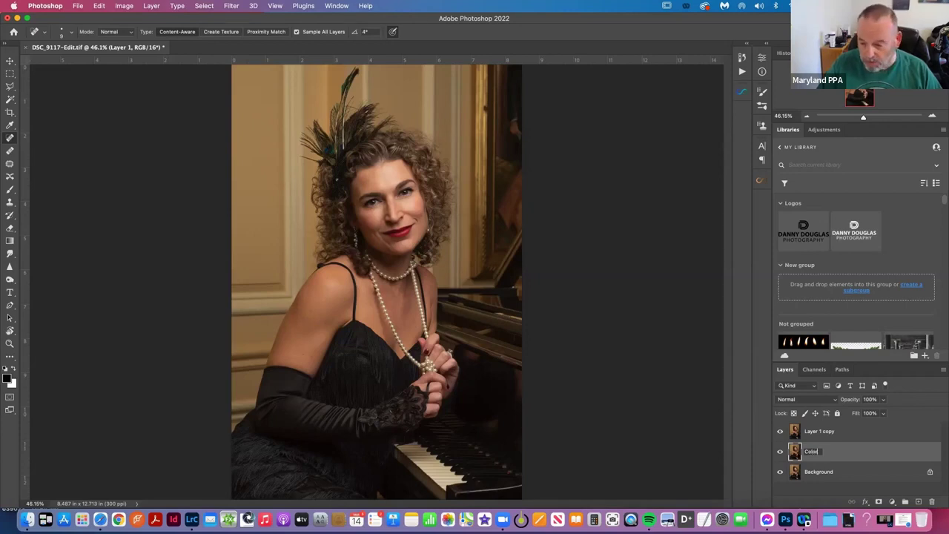
{"action": "type", "text": "r"}
{"action": "key", "text": "Return"}
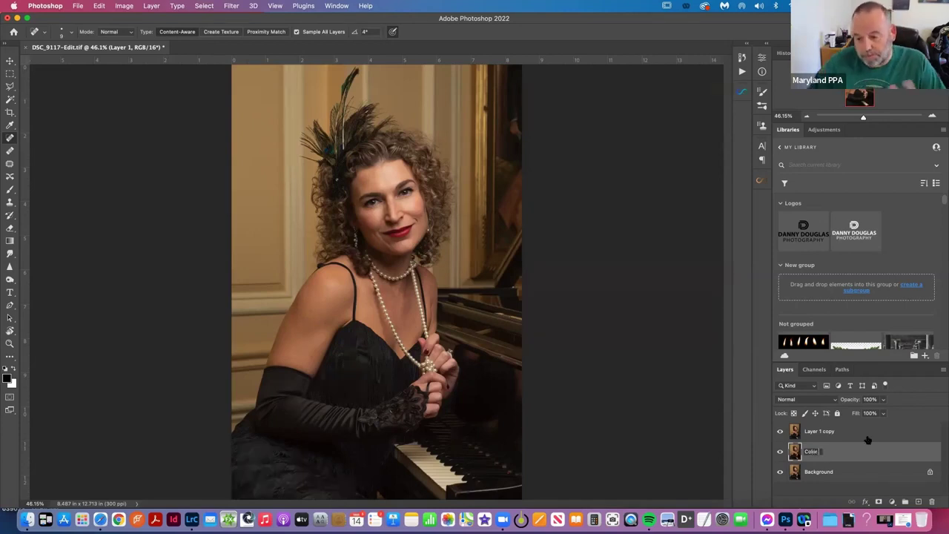
Rename the uppermost duplicate layer as Texture.
{"action": "double_click", "coordinate": [815, 430]}
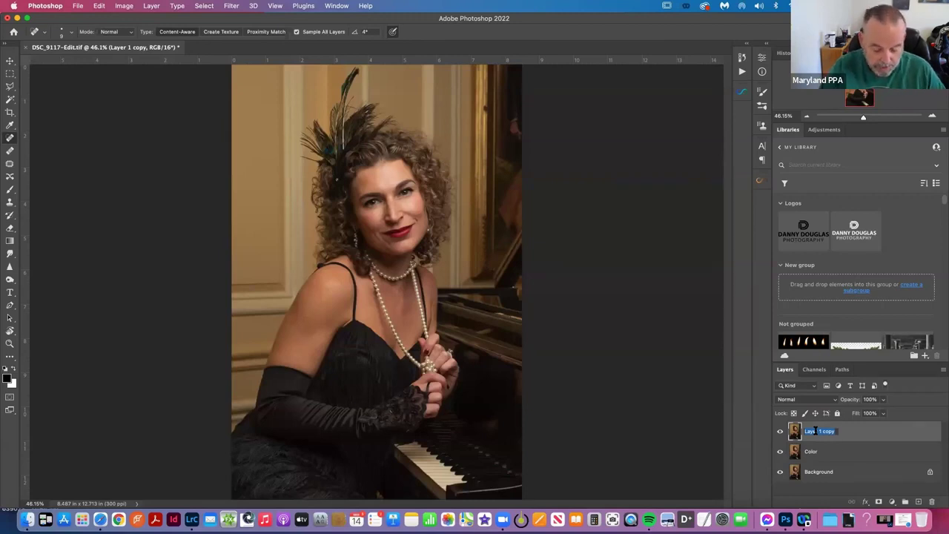
{"action": "type", "text": "Texture"}
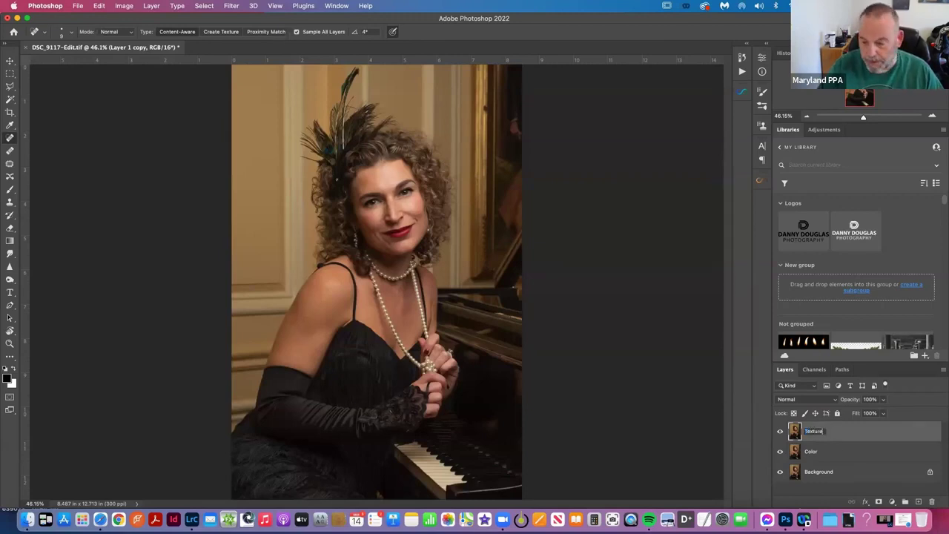
{"action": "key", "text": "Return"}
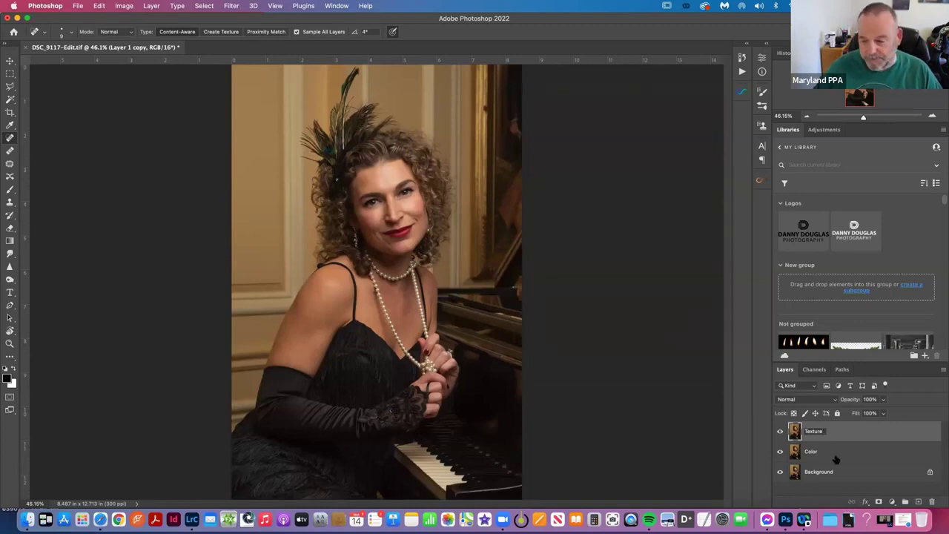
{"action": "key", "text": "Return"}
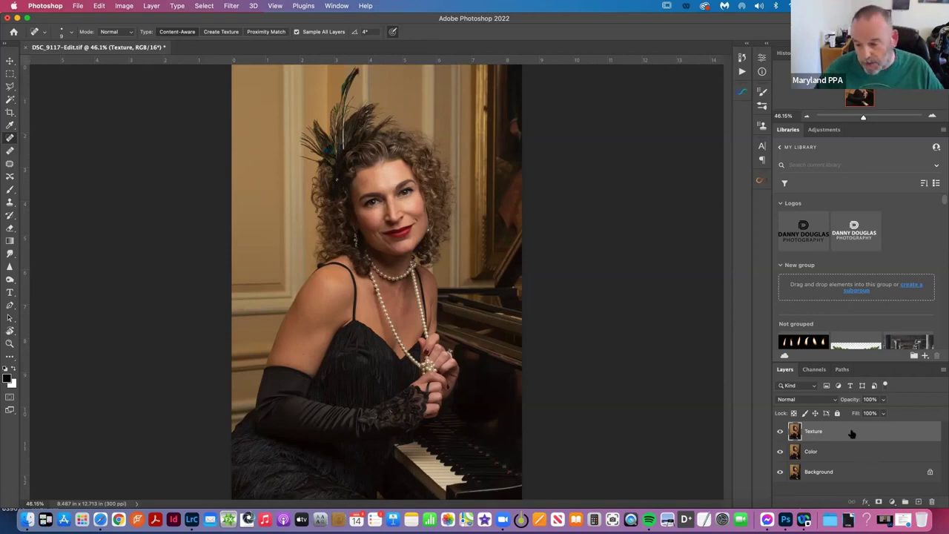
Group the Texture and Color layers together and name the group FS.
{"action": "left_click", "coordinate": [848, 449], "text": "shift"}
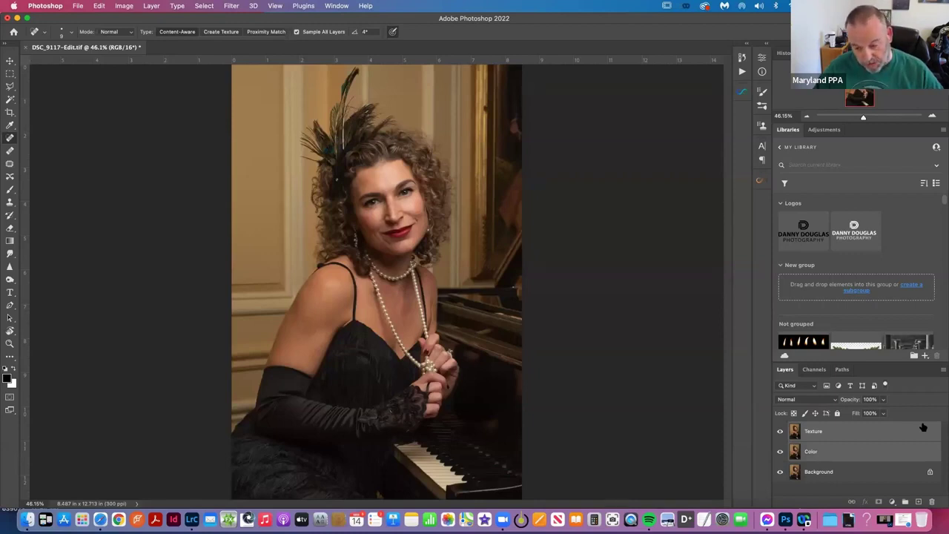
{"action": "key", "text": "super+g"}
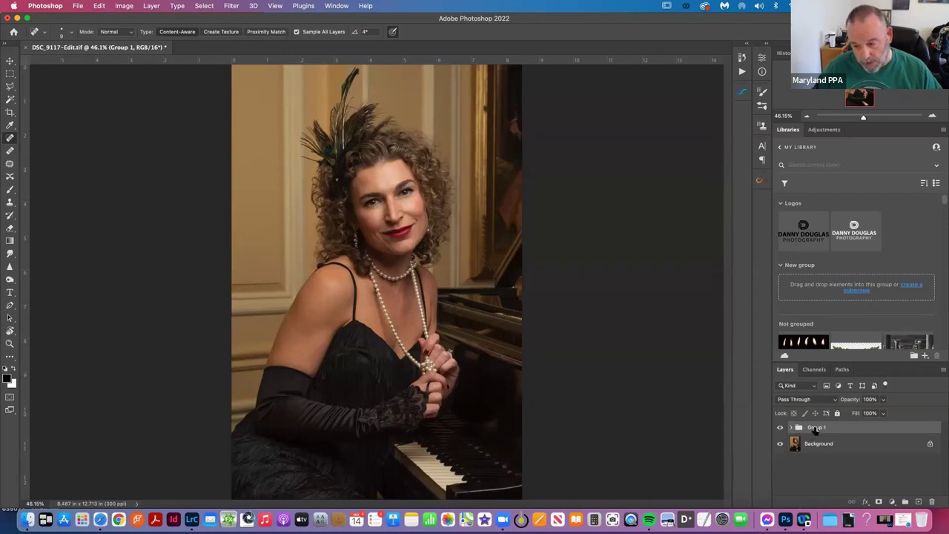
{"action": "double_click", "coordinate": [816, 429]}
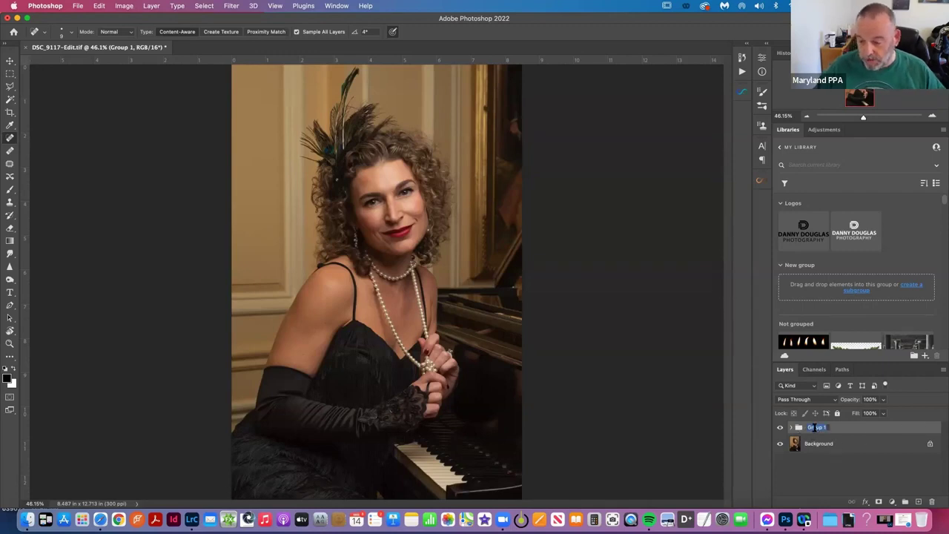
{"action": "type", "text": "FS"}
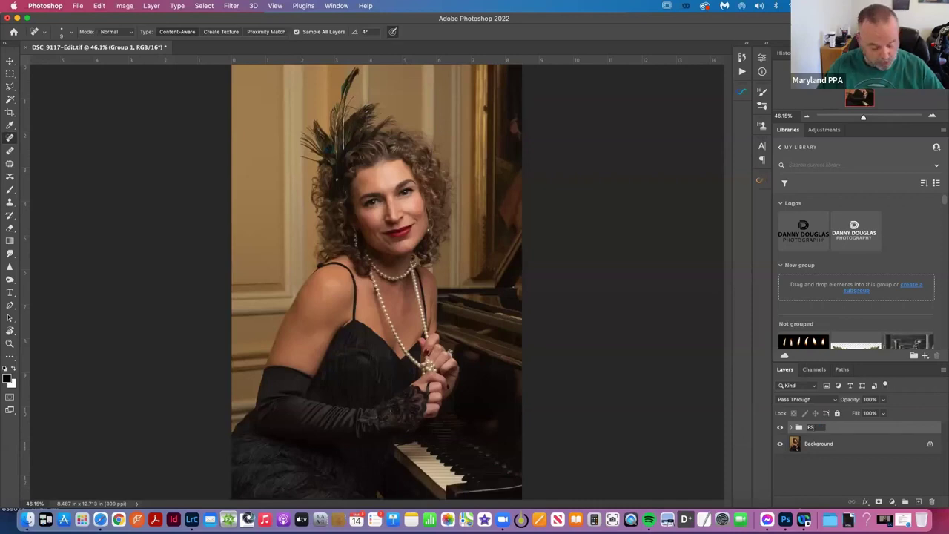
{"action": "key", "text": "Return"}
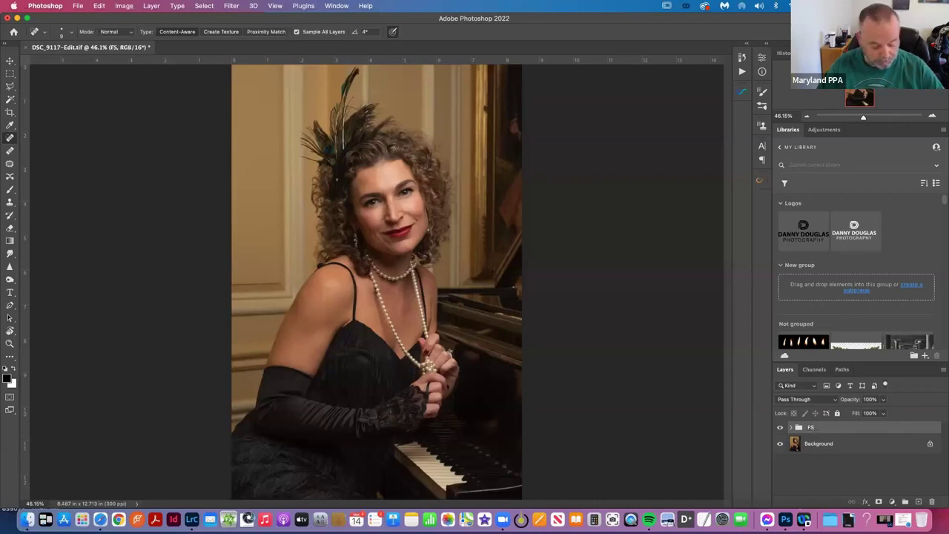
Expand the FS group, hide the Texture layer and make the Color layer active.
{"action": "left_click", "coordinate": [791, 428]}
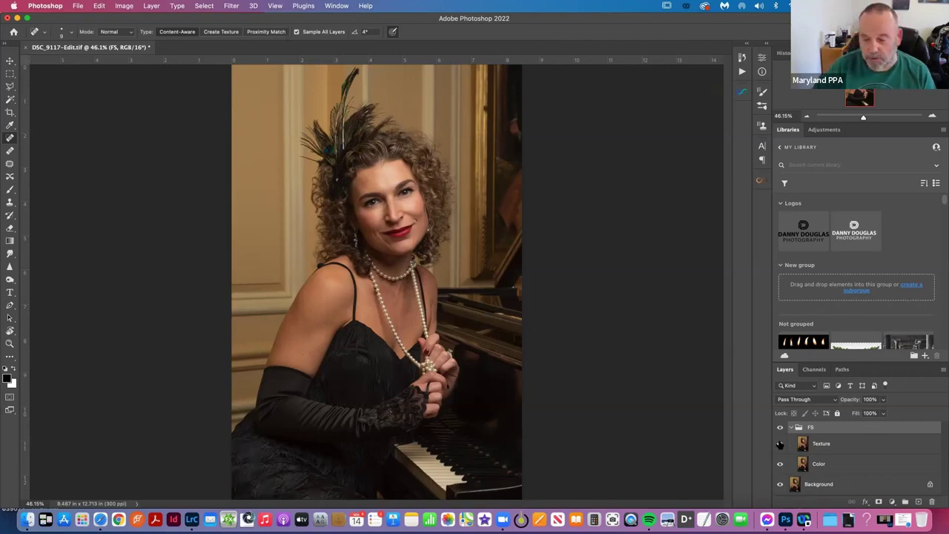
{"action": "left_click", "coordinate": [780, 443]}
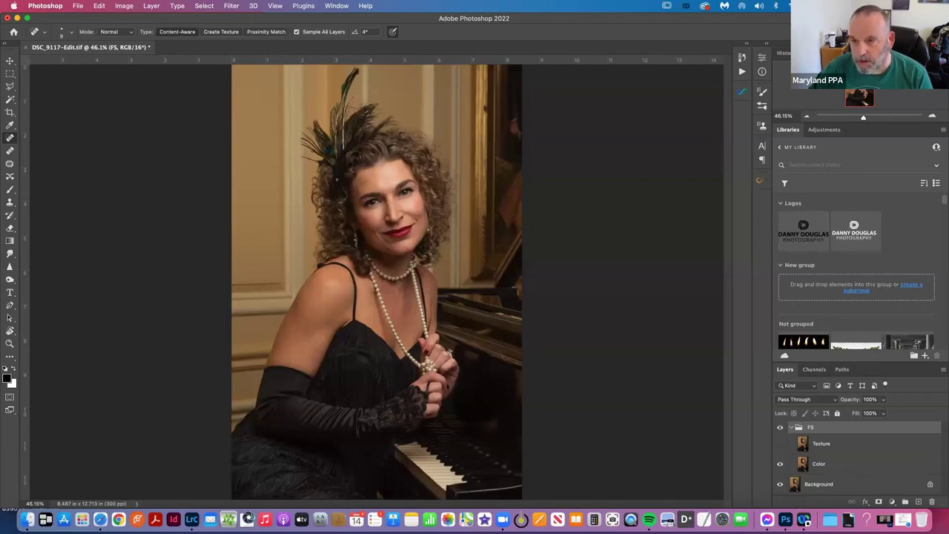
{"action": "left_click", "coordinate": [830, 465]}
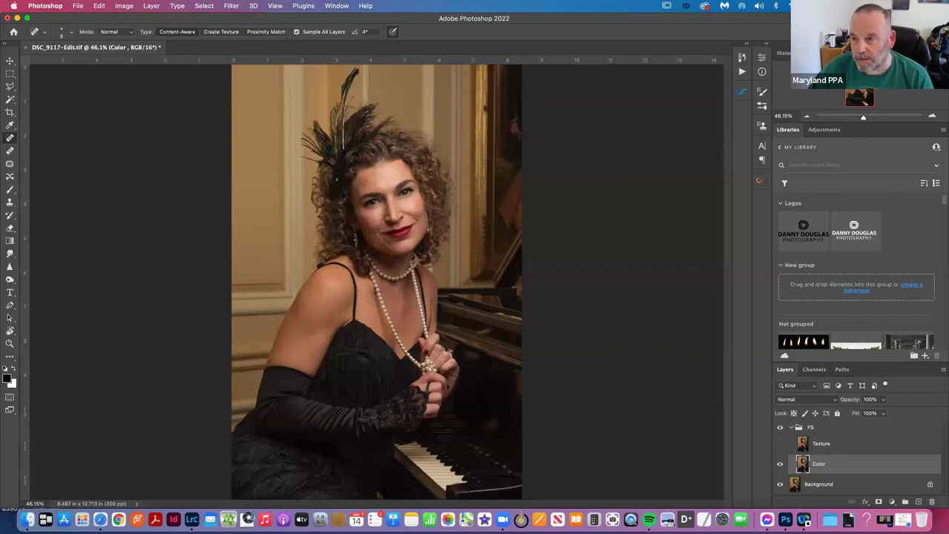
Apply a Gaussian Blur with a 2.5 pixel radius to the Color layer and compare the image with that layer hidden and shown.
{"action": "double_click", "coordinate": [10, 343]}
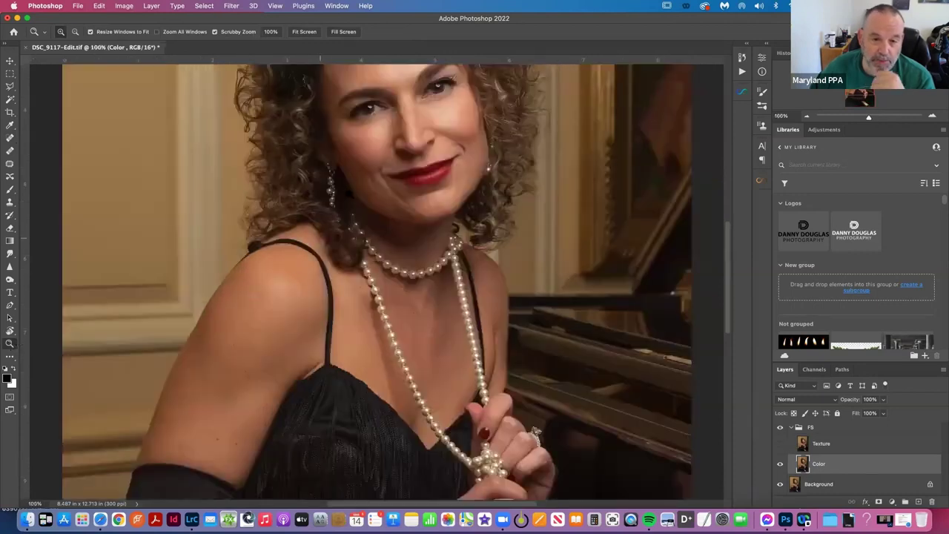
{"action": "left_click_drag", "start_coordinate": [427, 148], "coordinate": [57, 316]}
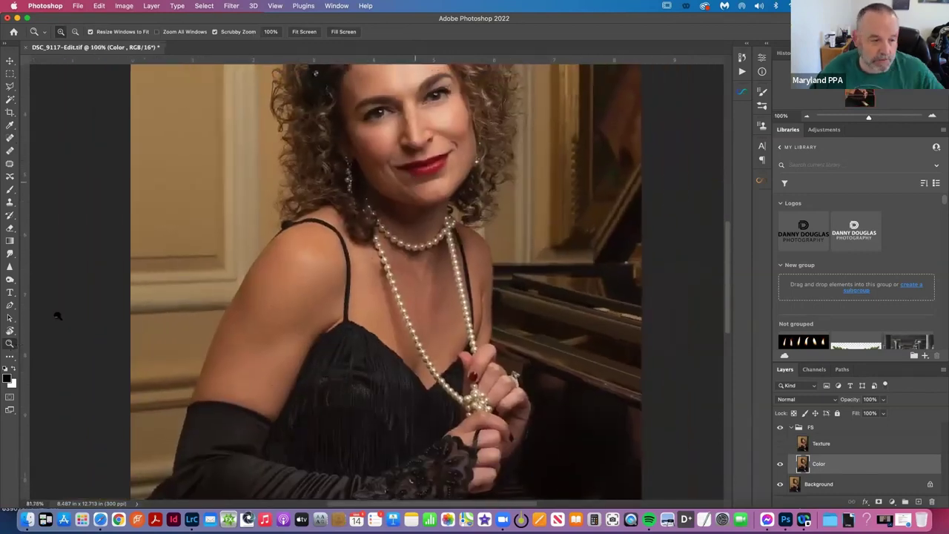
{"action": "double_click", "coordinate": [9, 344]}
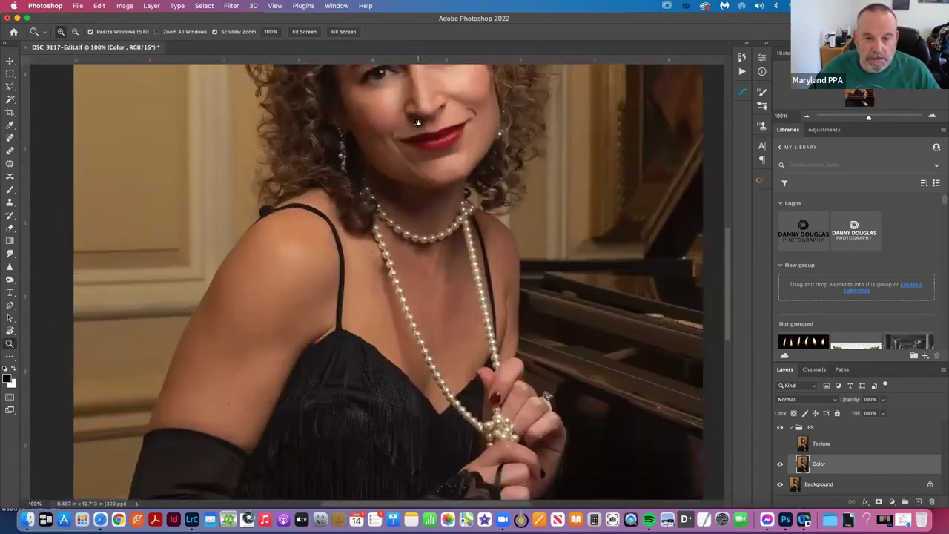
{"action": "scroll", "coordinate": [418, 123], "scroll_direction": "up", "scroll_amount": 5}
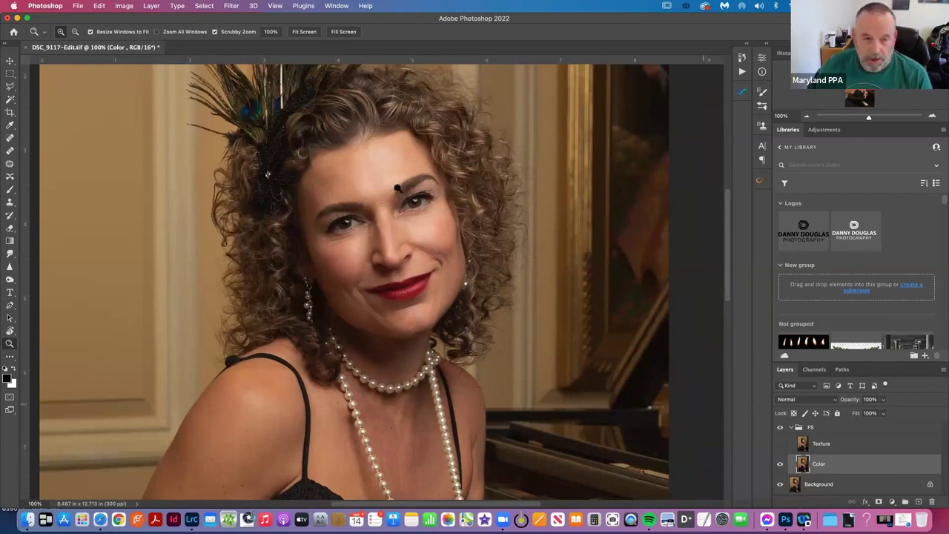
{"action": "left_click", "coordinate": [233, 6]}
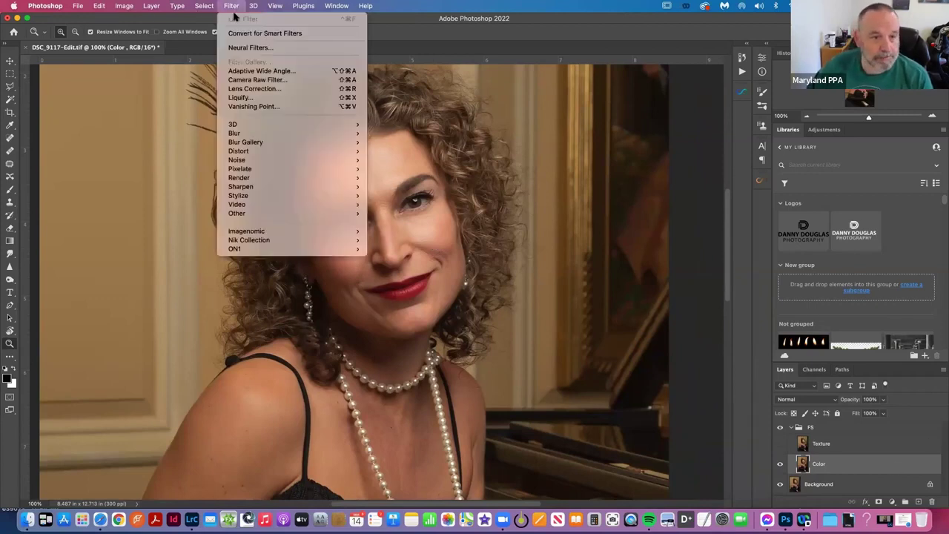
{"action": "mouse_move", "coordinate": [248, 178]}
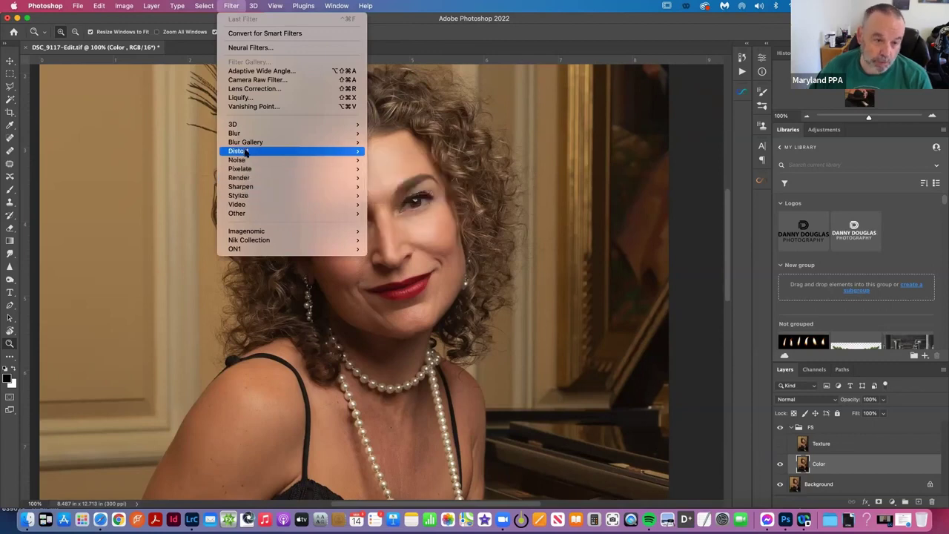
{"action": "mouse_move", "coordinate": [243, 136]}
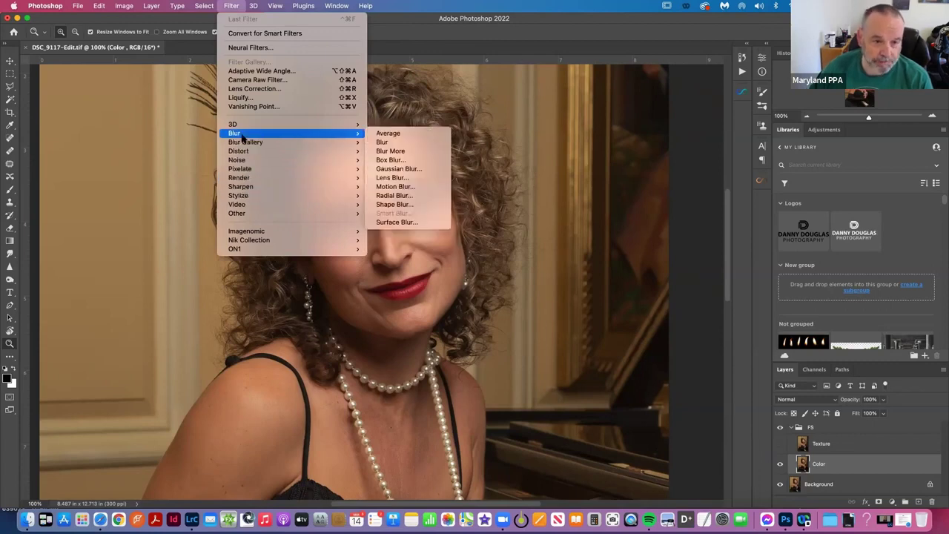
{"action": "left_click", "coordinate": [394, 170]}
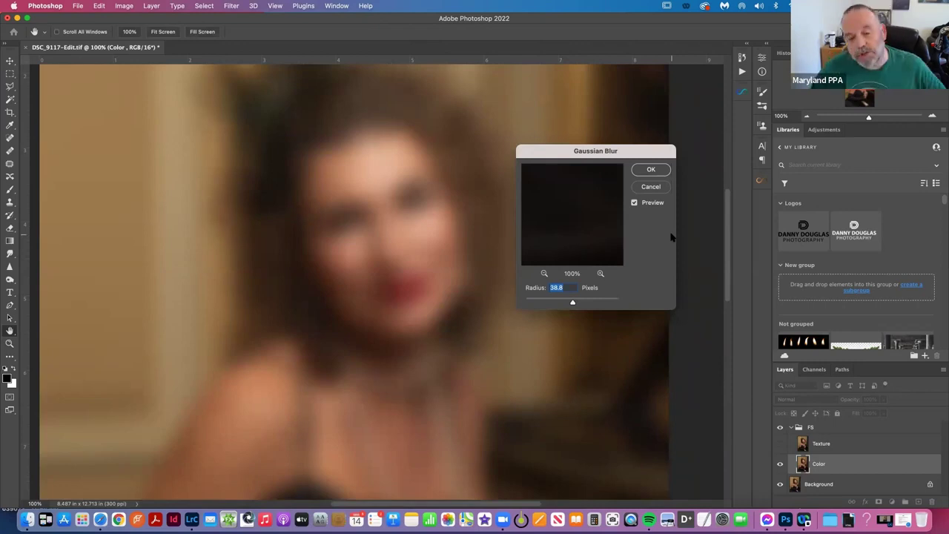
{"action": "left_click_drag", "start_coordinate": [573, 302], "coordinate": [525, 304]}
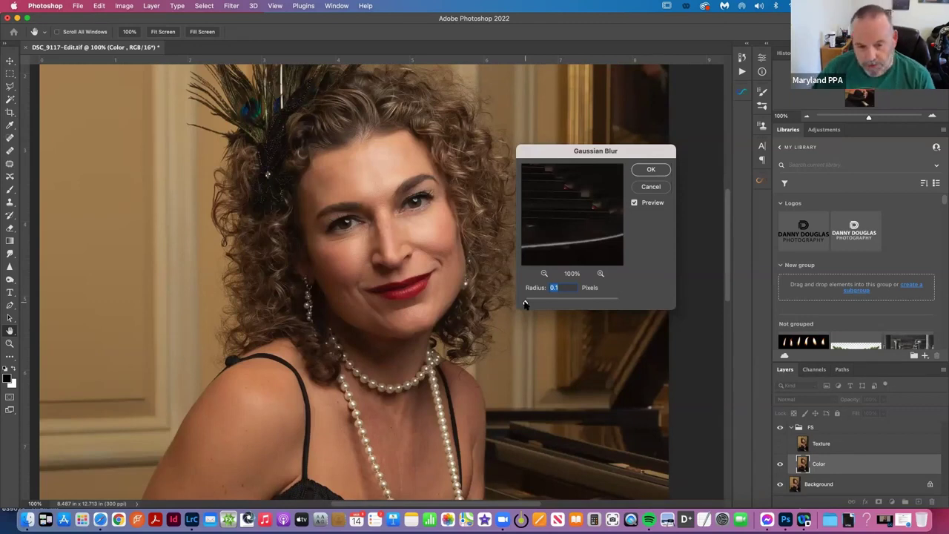
{"action": "left_click_drag", "start_coordinate": [525, 304], "coordinate": [538, 304]}
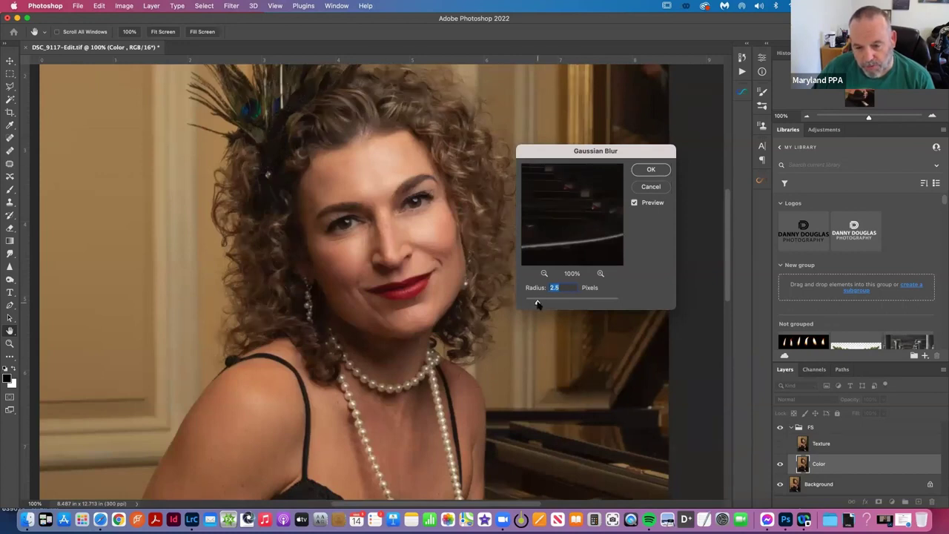
{"action": "left_click_drag", "start_coordinate": [538, 304], "coordinate": [540, 304]}
{"action": "left_click_drag", "start_coordinate": [539, 304], "coordinate": [538, 304]}
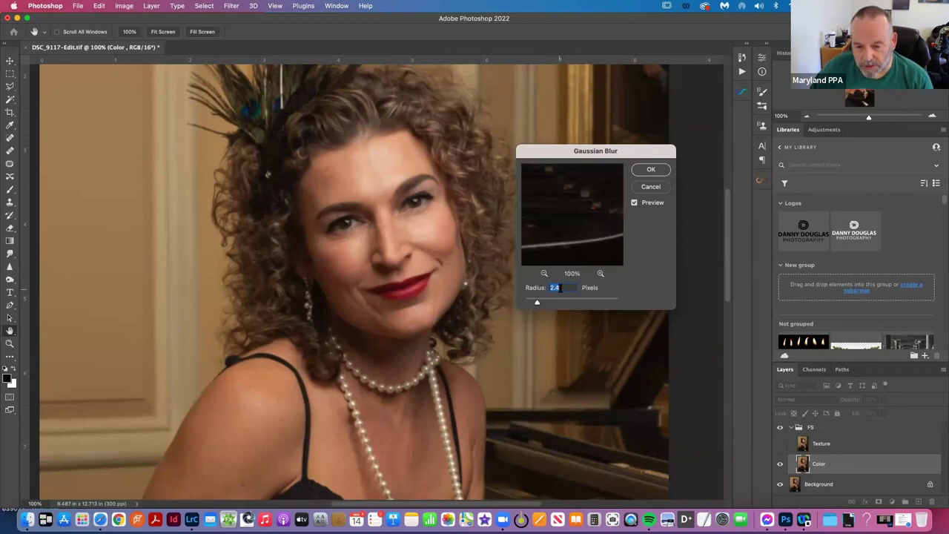
{"action": "type", "text": "2.5"}
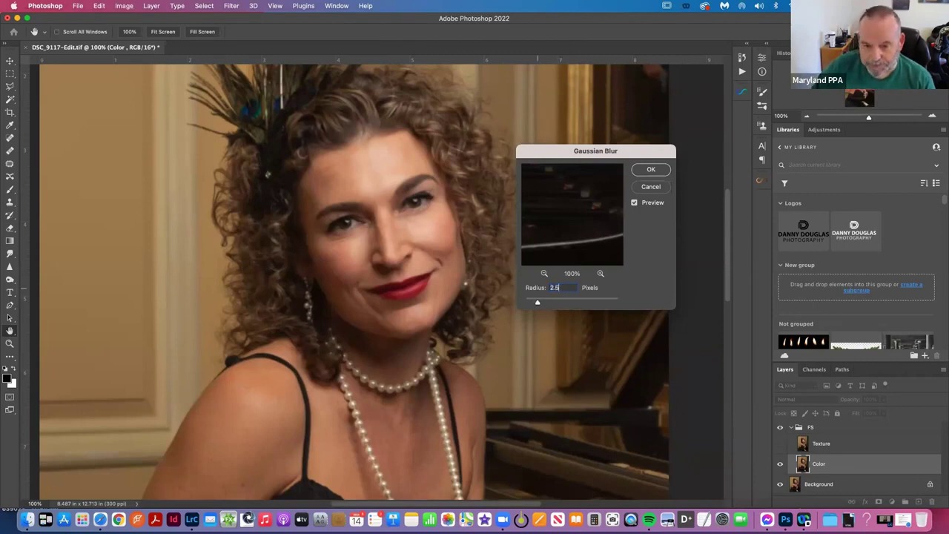
{"action": "left_click", "coordinate": [648, 171]}
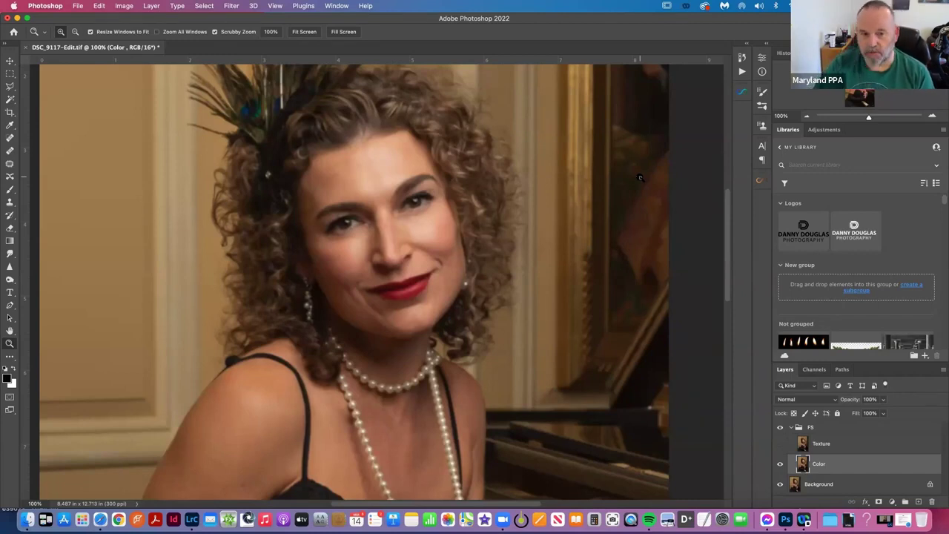
{"action": "left_click", "coordinate": [780, 463]}
{"action": "left_click", "coordinate": [779, 464]}
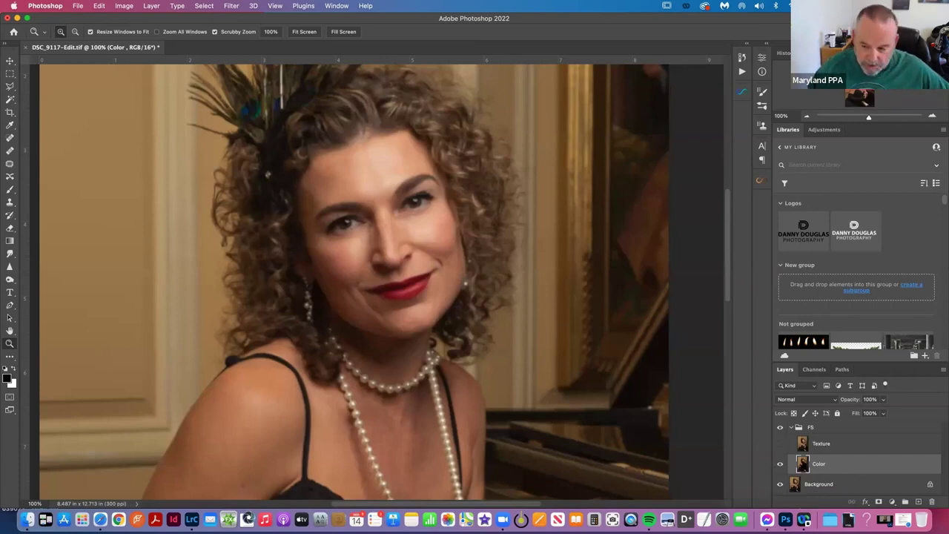
Show the Texture layer and run Apply Image on it with source layer Color, Subtract blending, scale 2 and offset 128.
{"action": "left_click", "coordinate": [847, 446]}
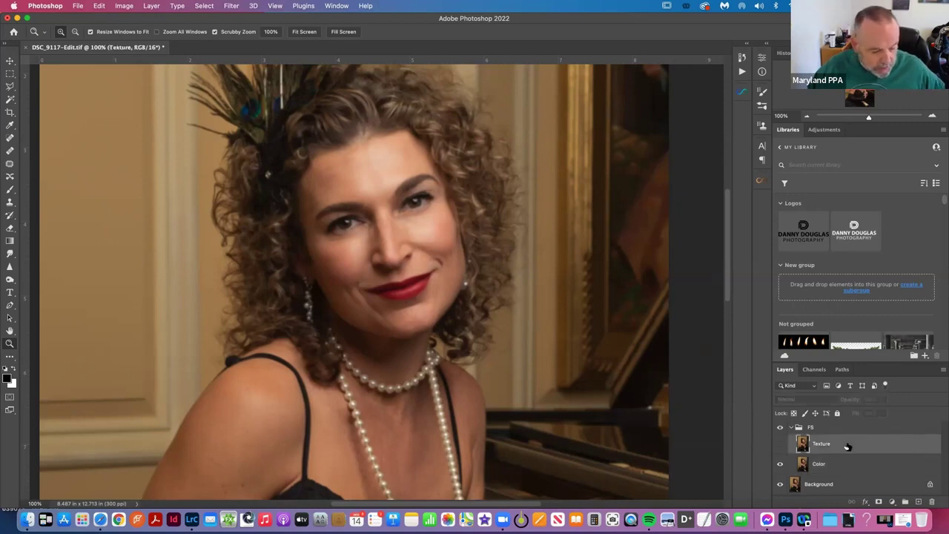
{"action": "left_click", "coordinate": [780, 443]}
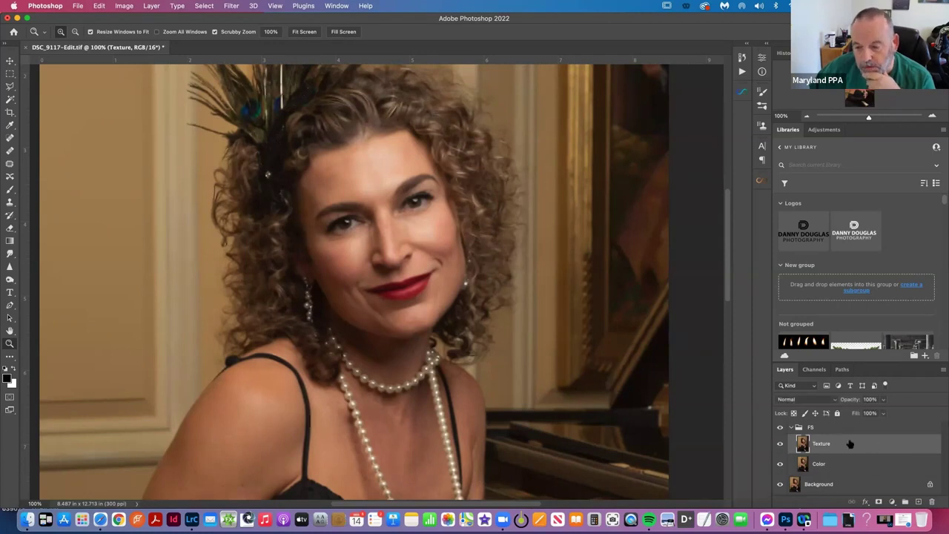
{"action": "left_click", "coordinate": [124, 6]}
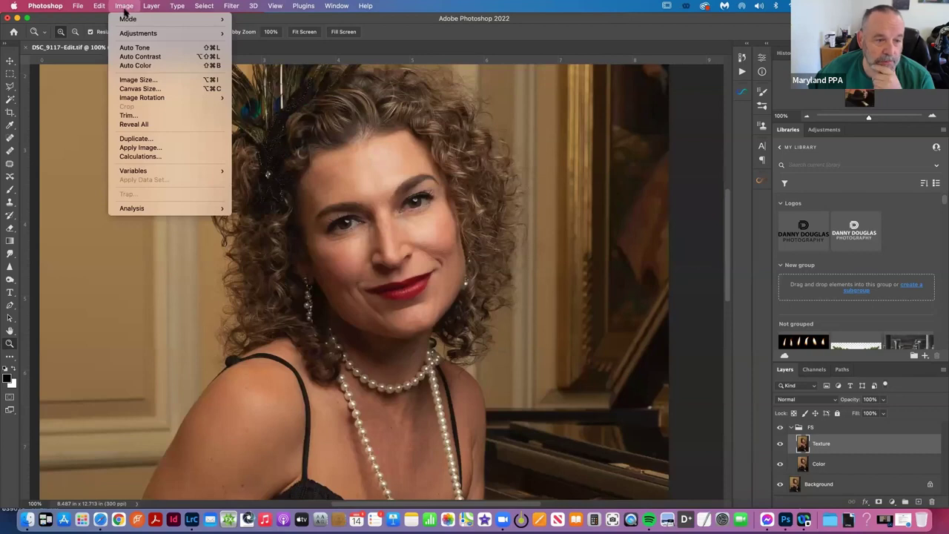
{"action": "left_click", "coordinate": [145, 150]}
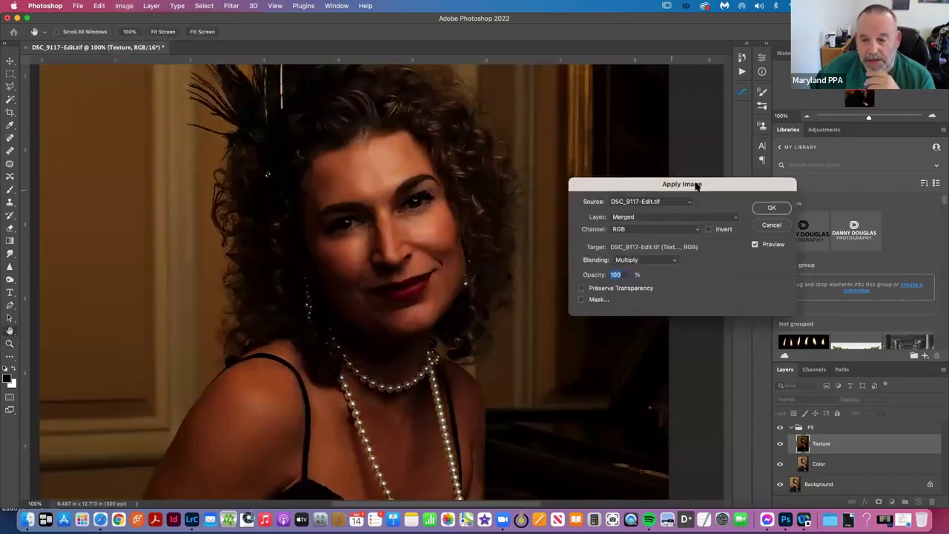
{"action": "left_click_drag", "start_coordinate": [706, 187], "coordinate": [616, 85]}
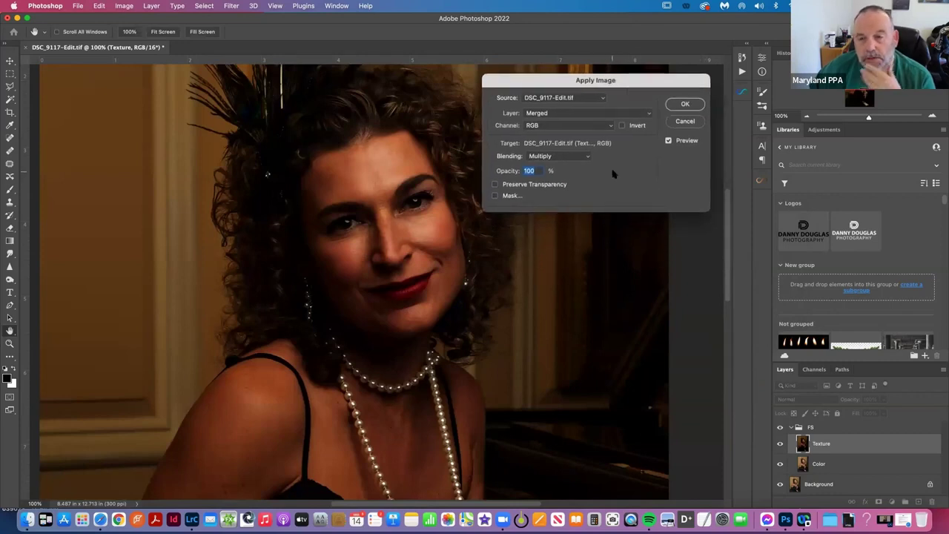
{"action": "left_click", "coordinate": [576, 114]}
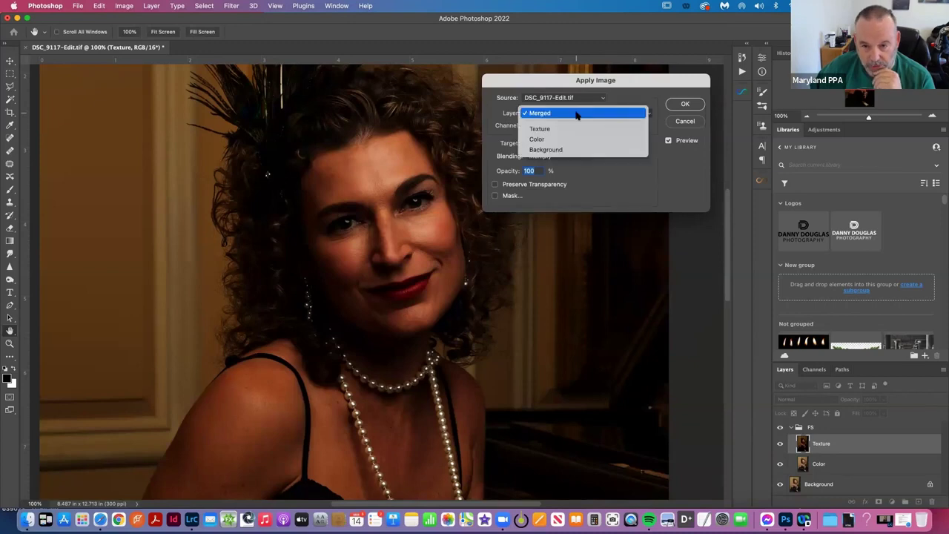
{"action": "left_click", "coordinate": [539, 140]}
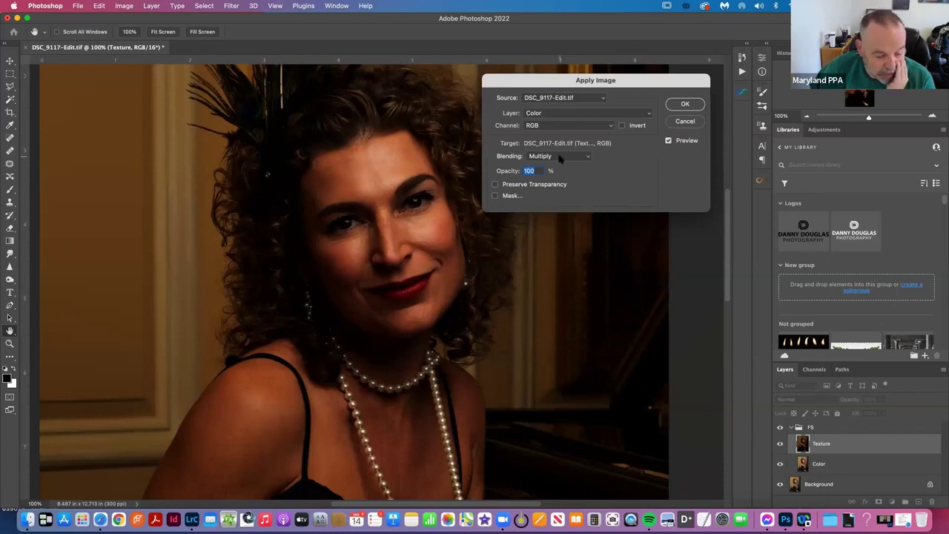
{"action": "left_click", "coordinate": [560, 156]}
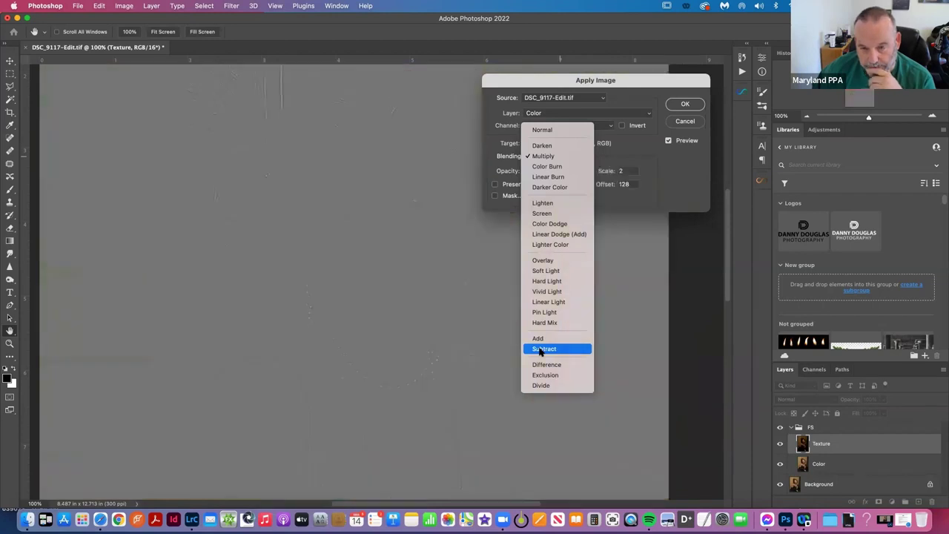
{"action": "left_click", "coordinate": [541, 350]}
{"action": "left_click_drag", "start_coordinate": [549, 80], "coordinate": [586, 37]}
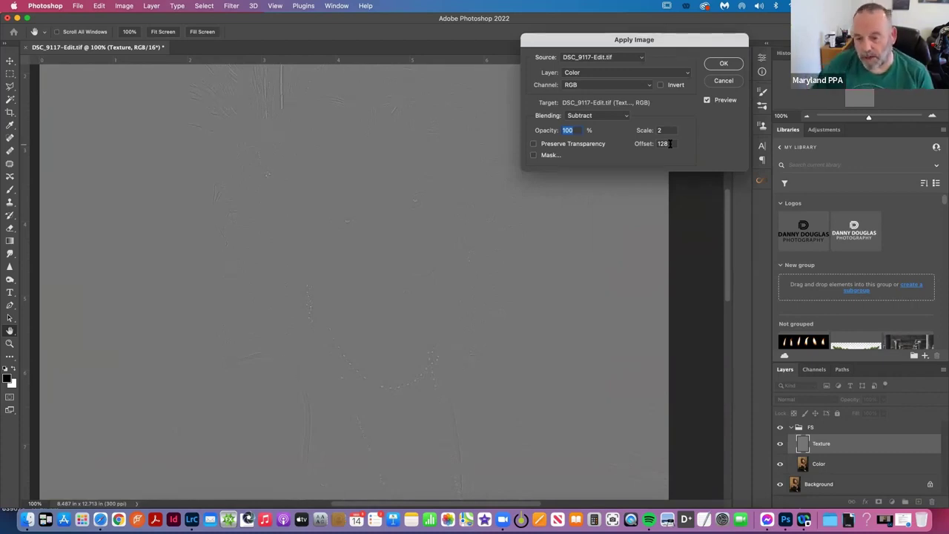
{"action": "left_click", "coordinate": [726, 64]}
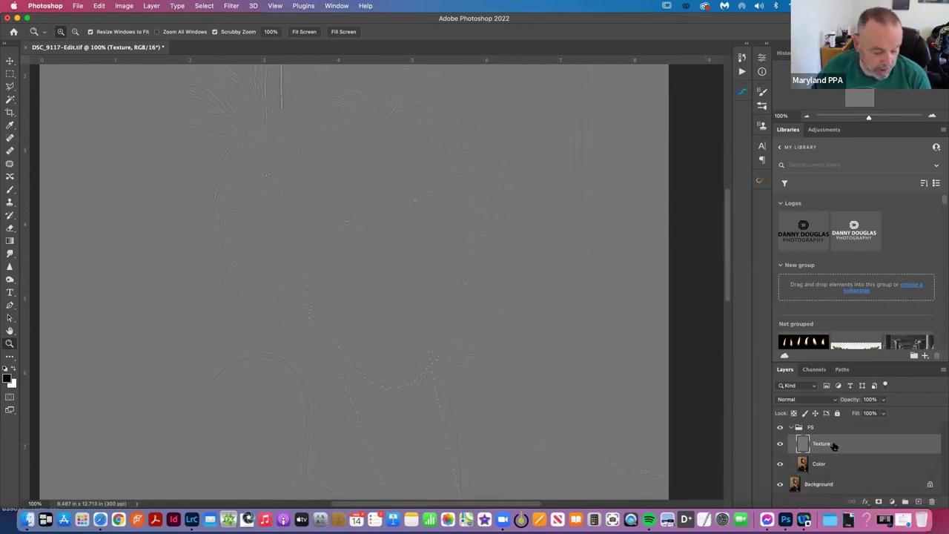
Set the Texture layer's blend mode to Linear Light.
{"action": "left_click", "coordinate": [825, 400]}
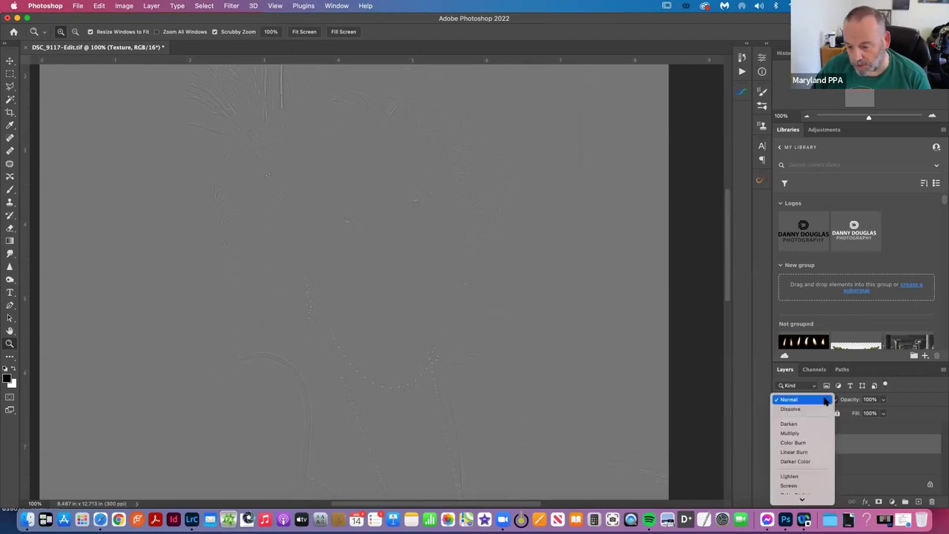
{"action": "scroll", "coordinate": [813, 445], "scroll_direction": "down", "scroll_amount": 8}
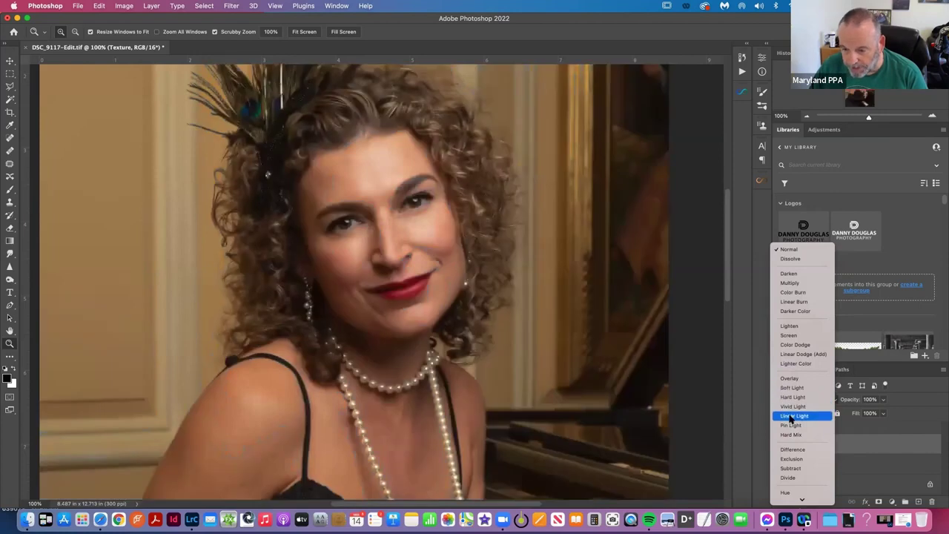
{"action": "left_click", "coordinate": [792, 416]}
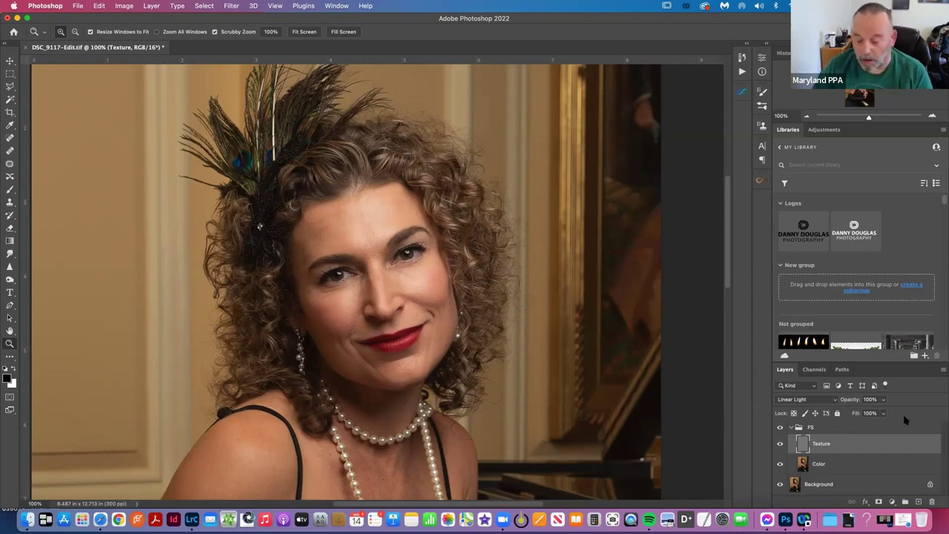
Duplicate the Color layer and rename the copy as Color fix me.
{"action": "left_click", "coordinate": [864, 465]}
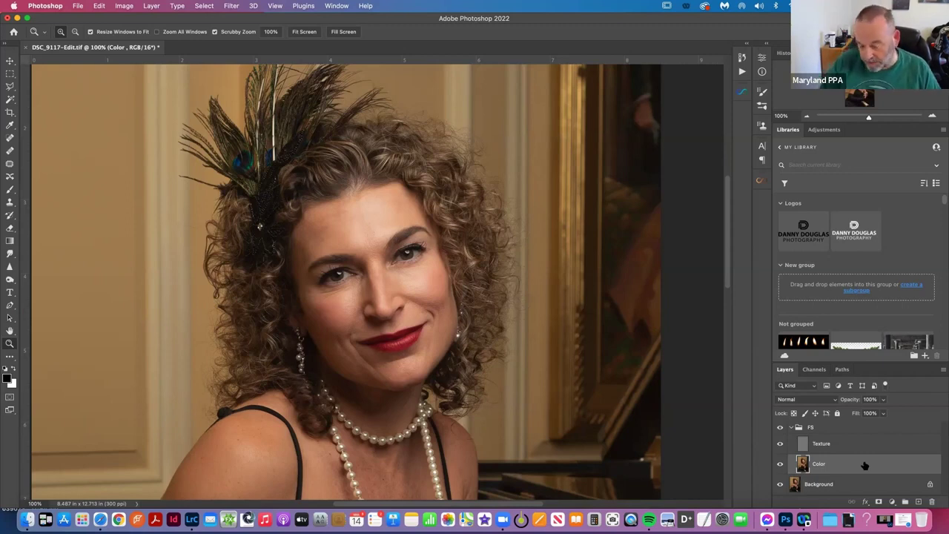
{"action": "key", "text": "super+j"}
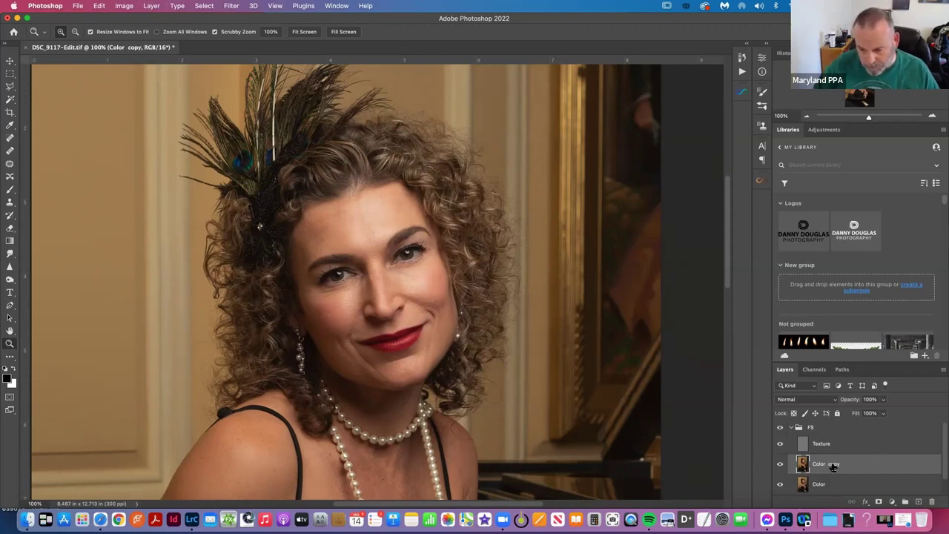
{"action": "double_click", "coordinate": [834, 465]}
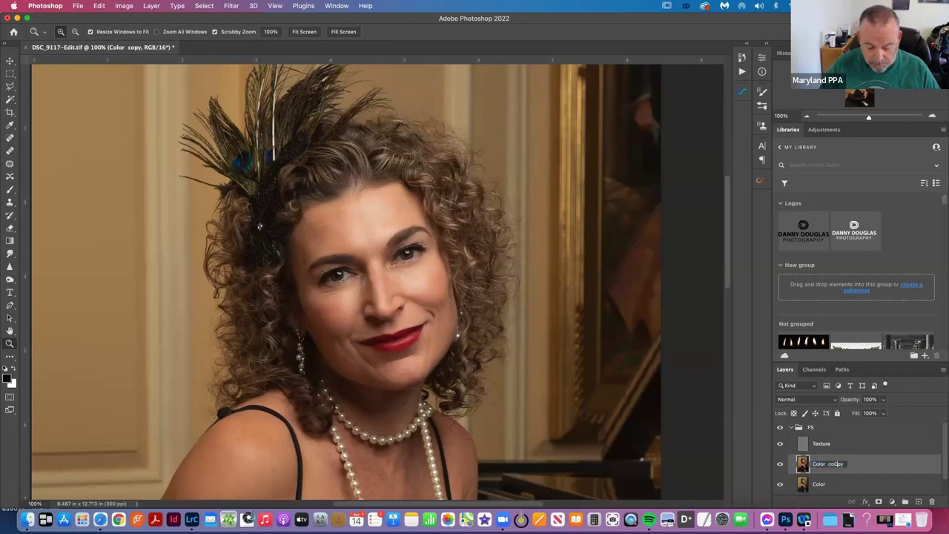
{"action": "key", "text": "BackSpace"}
{"action": "key", "text": "BackSpace"}
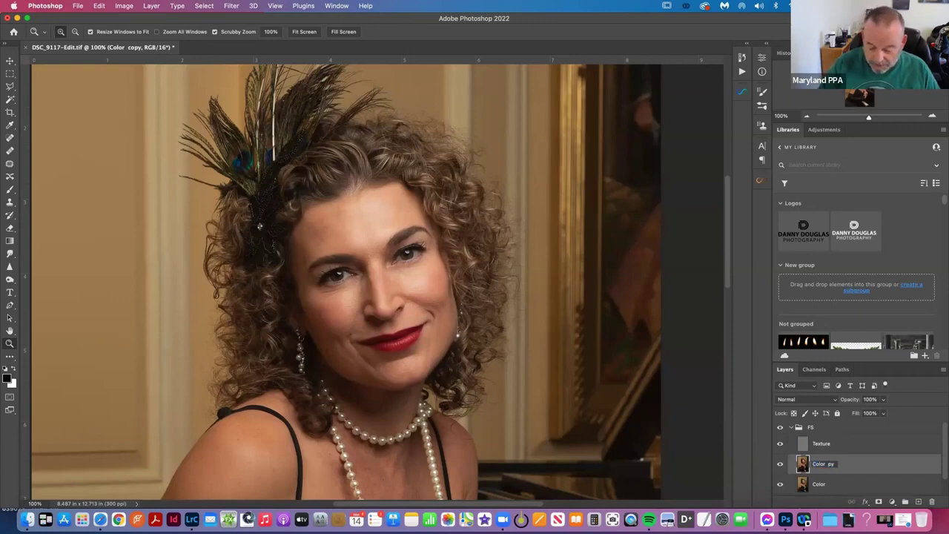
{"action": "key", "text": "Delete"}
{"action": "key", "text": "Delete"}
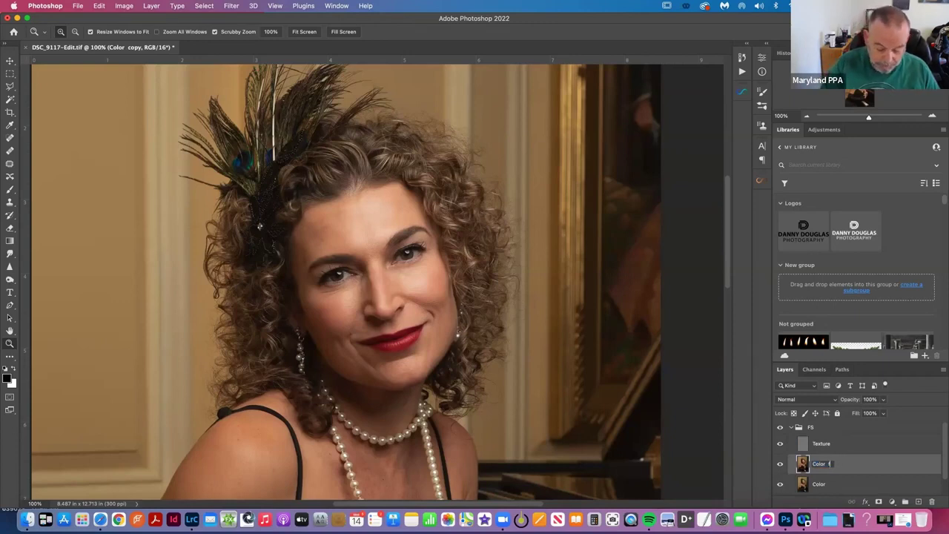
{"action": "type", "text": "fix me"}
{"action": "key", "text": "Return"}
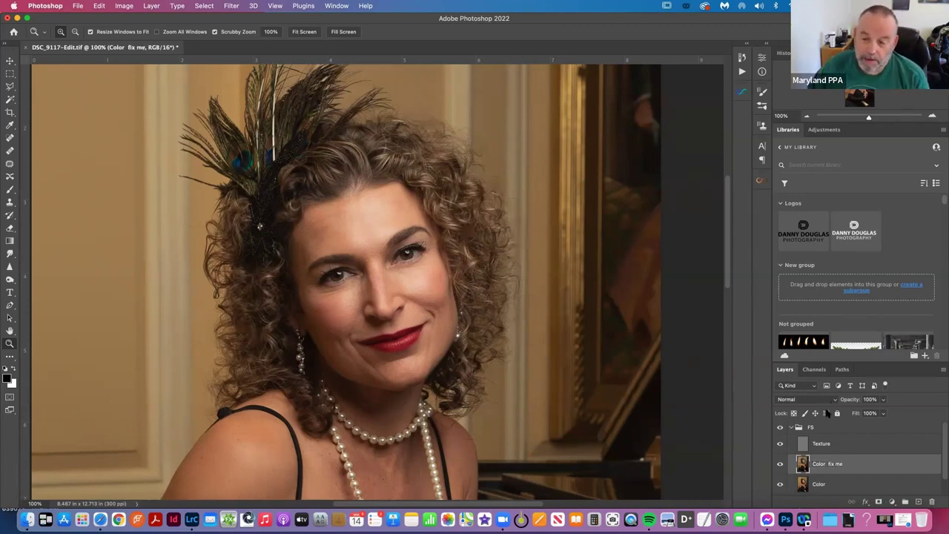
Hide the Texture layer and choose the Mixer Brush with loading the brush after each stroke turned off.
{"action": "left_click", "coordinate": [779, 443]}
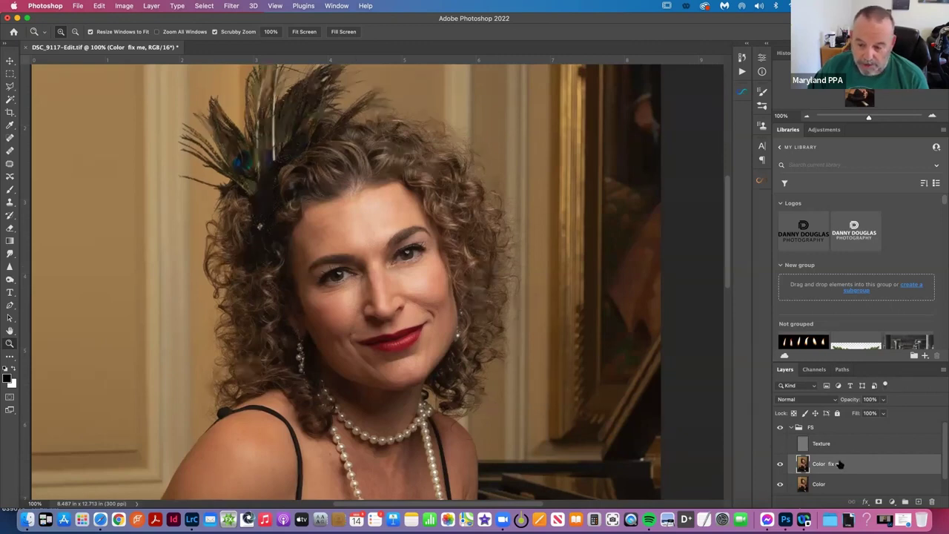
{"action": "left_click", "coordinate": [10, 191]}
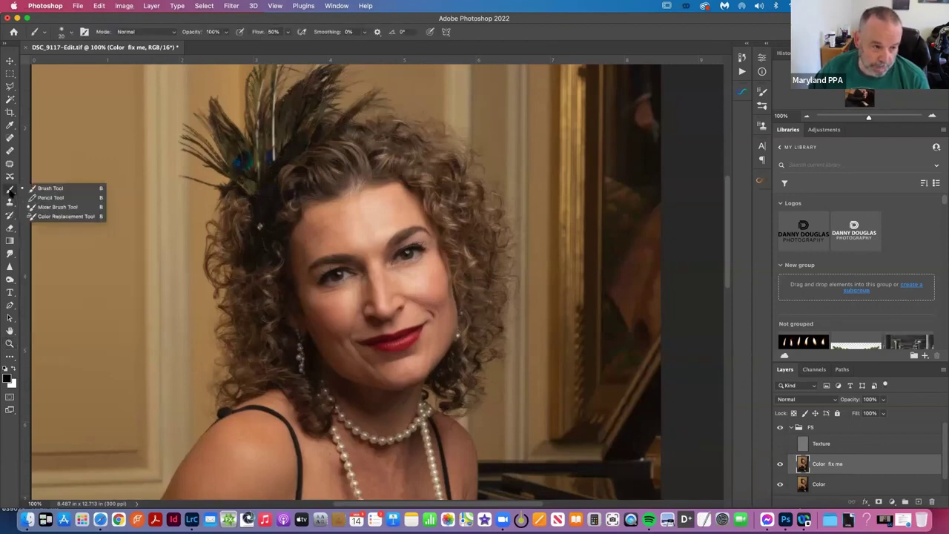
{"action": "left_click", "coordinate": [54, 208]}
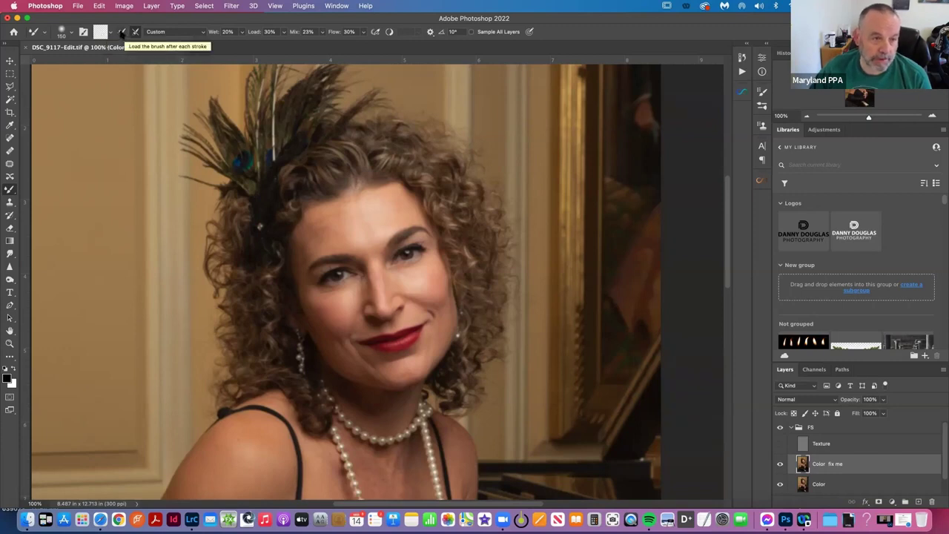
{"action": "left_click", "coordinate": [122, 34]}
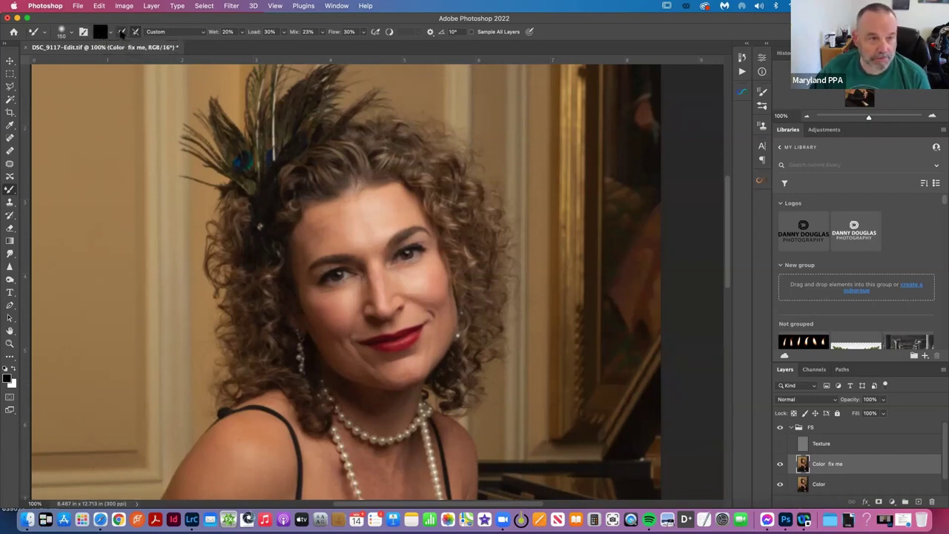
{"action": "left_click", "coordinate": [122, 33]}
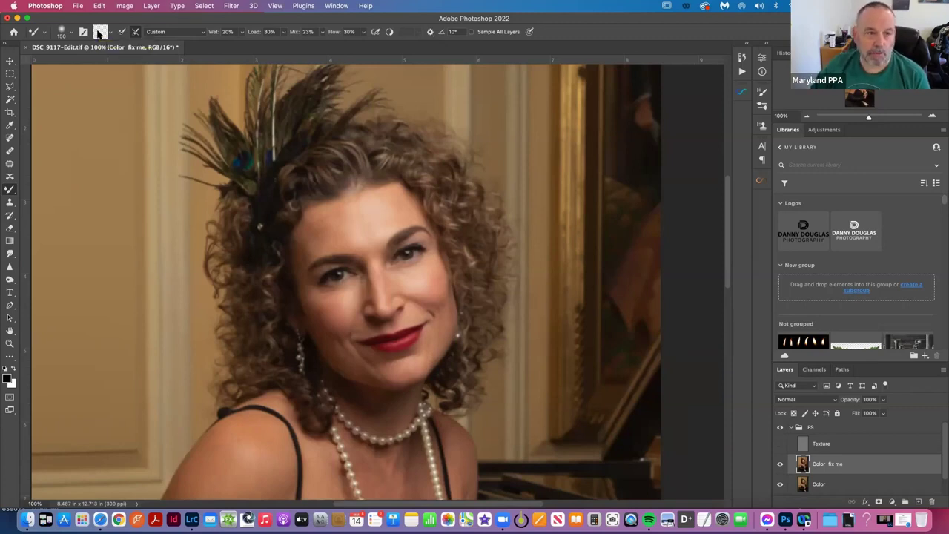
{"action": "left_click", "coordinate": [107, 35]}
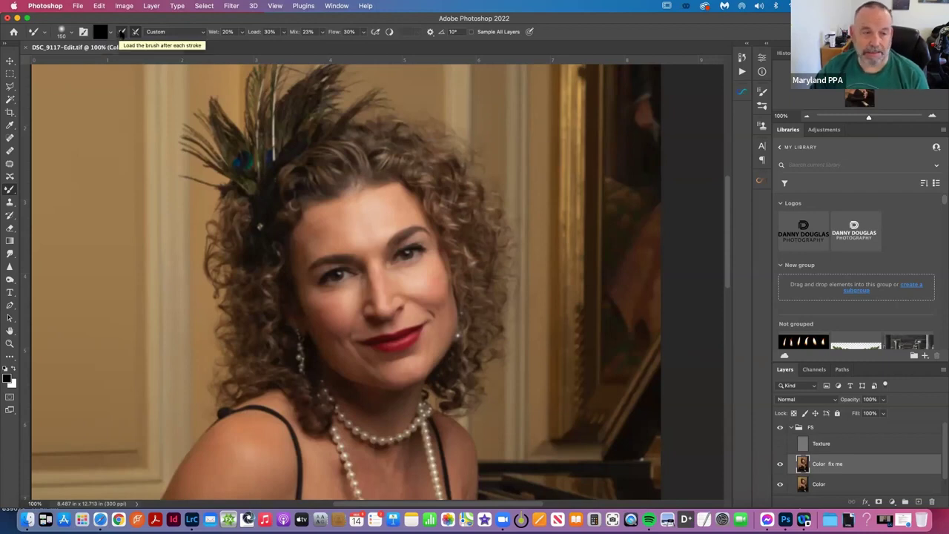
{"action": "left_click", "coordinate": [122, 35]}
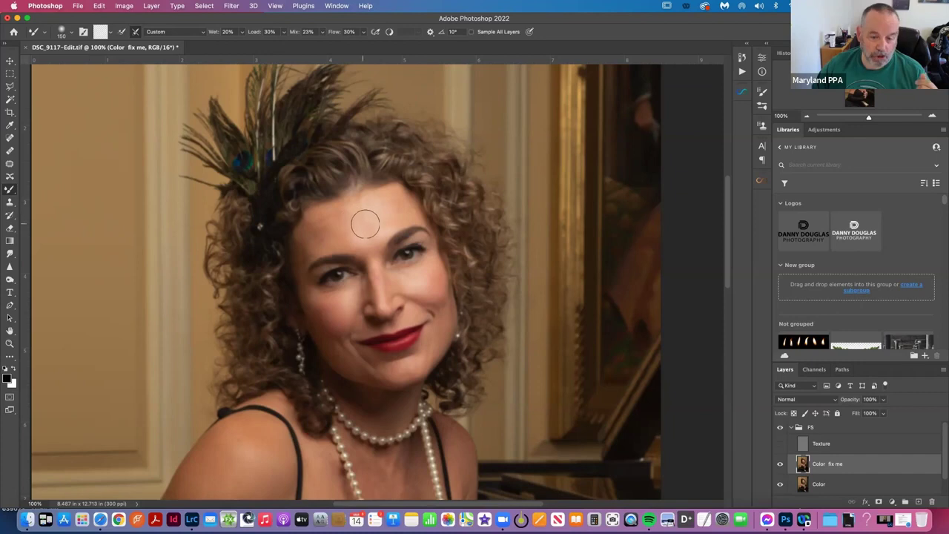
Reduce the Mixer Brush size to 80 and blend the forehead skin tones on the Color fix me layer.
{"action": "key", "text": "bracketleft"}
{"action": "key", "text": "bracketleft"}
{"action": "key", "text": "bracketleft"}
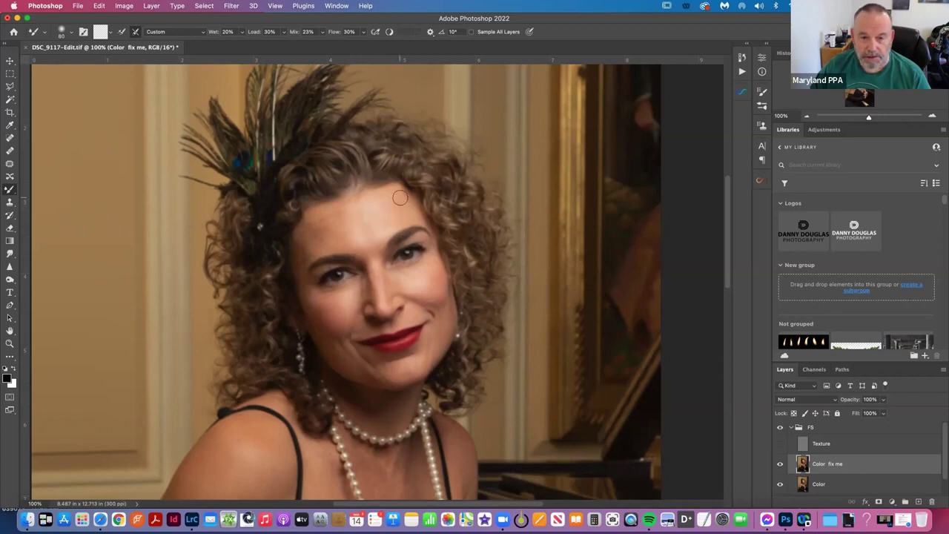
Compare the forehead blending with the Color fix me layer hidden and shown.
{"action": "left_click", "coordinate": [780, 464]}
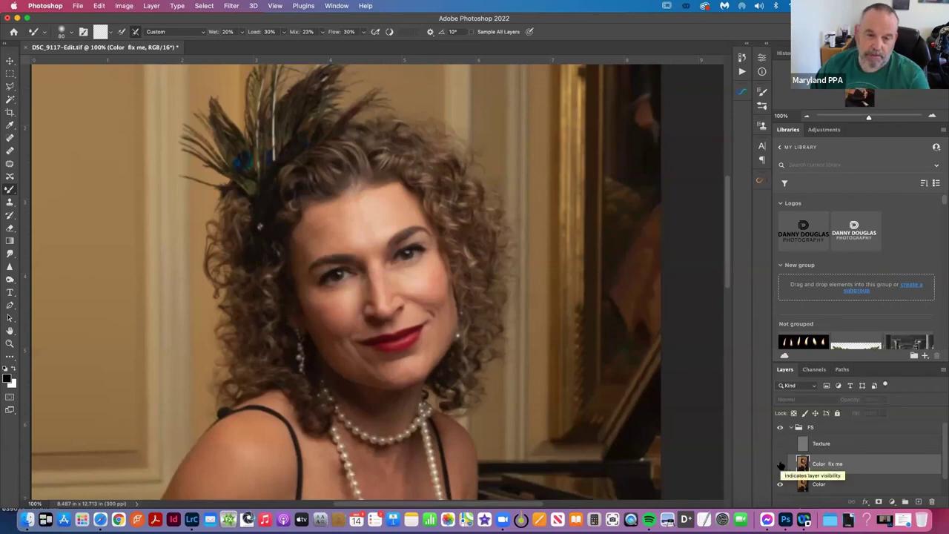
{"action": "left_click", "coordinate": [780, 465]}
{"action": "left_click", "coordinate": [781, 465]}
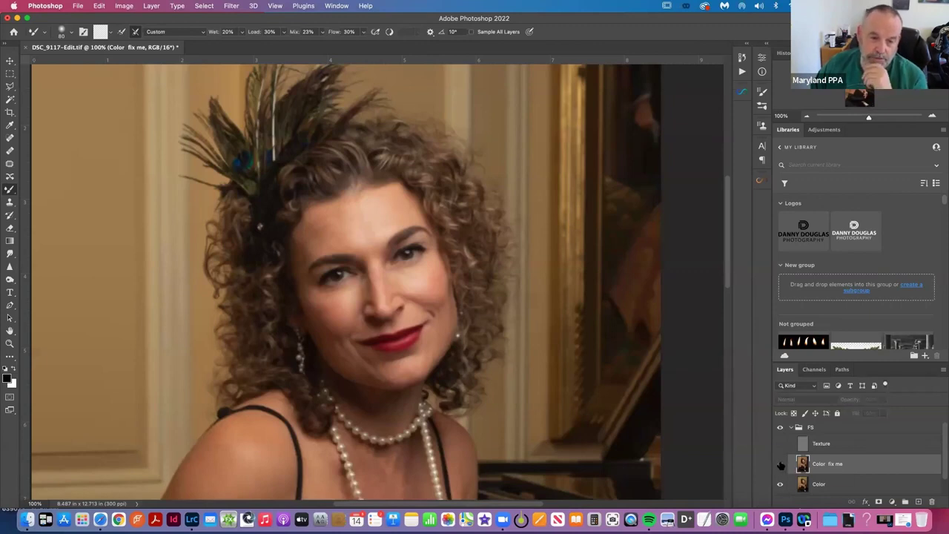
{"action": "left_click", "coordinate": [780, 464]}
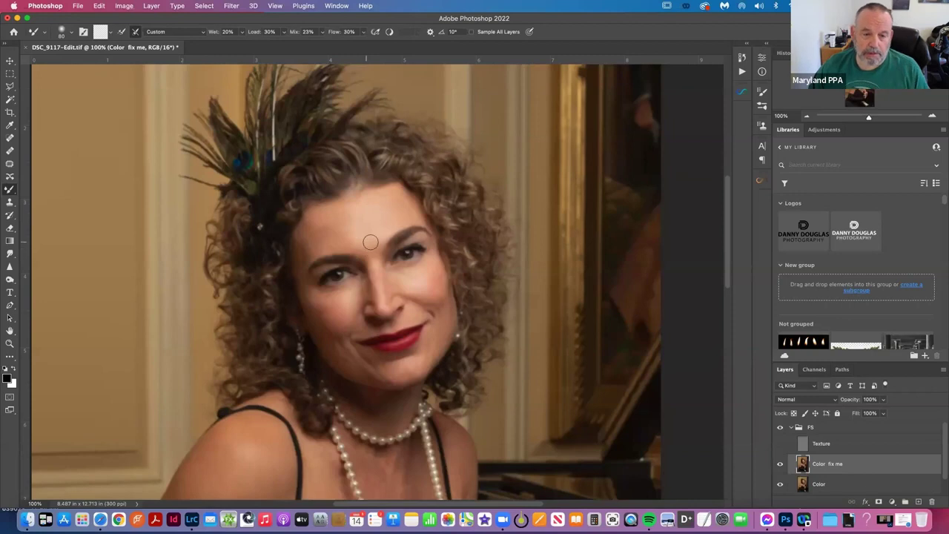
Blend the cheek, chin and forehead tones on the Color fix me layer, varying the Mixer Brush size between 30 and 100.
{"action": "key", "text": "bracketleft"}
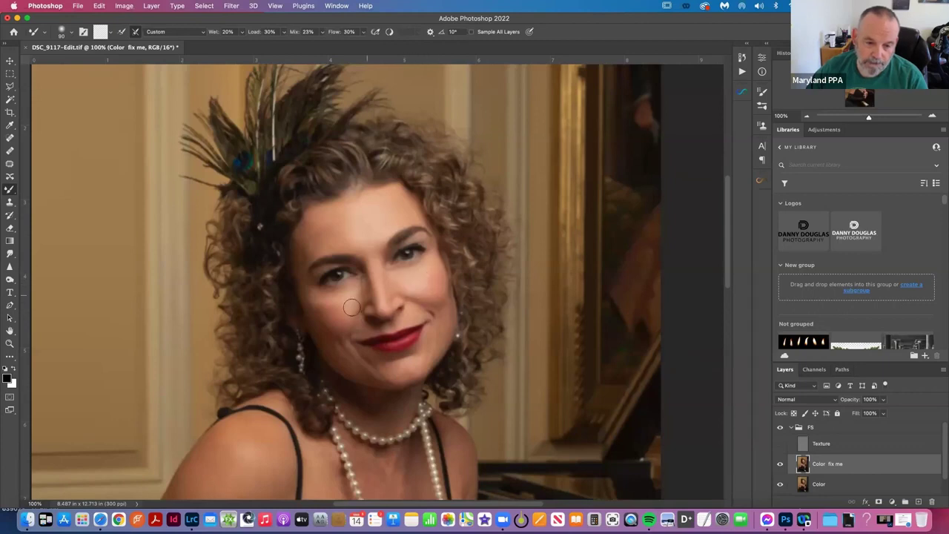
{"action": "left_click_drag", "start_coordinate": [352, 307], "coordinate": [330, 301]}
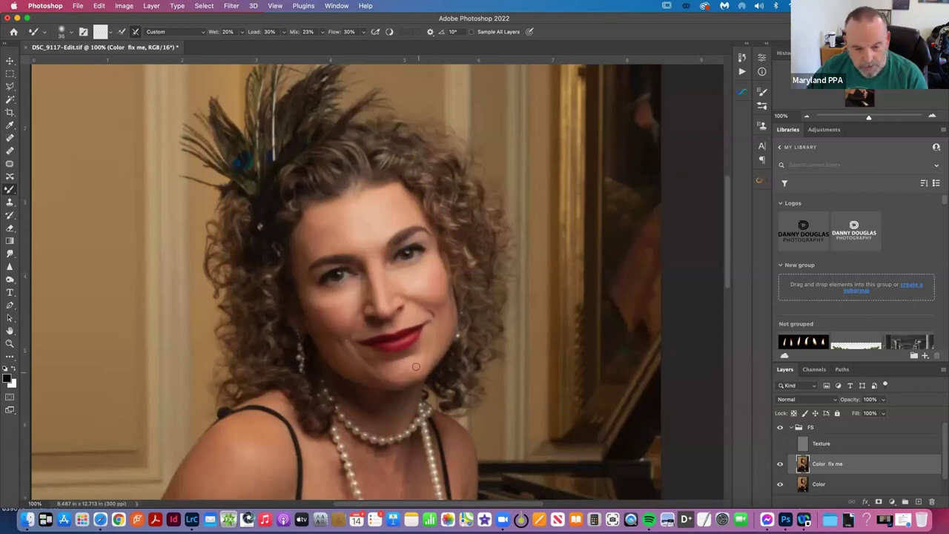
{"action": "key", "text": "bracketright"}
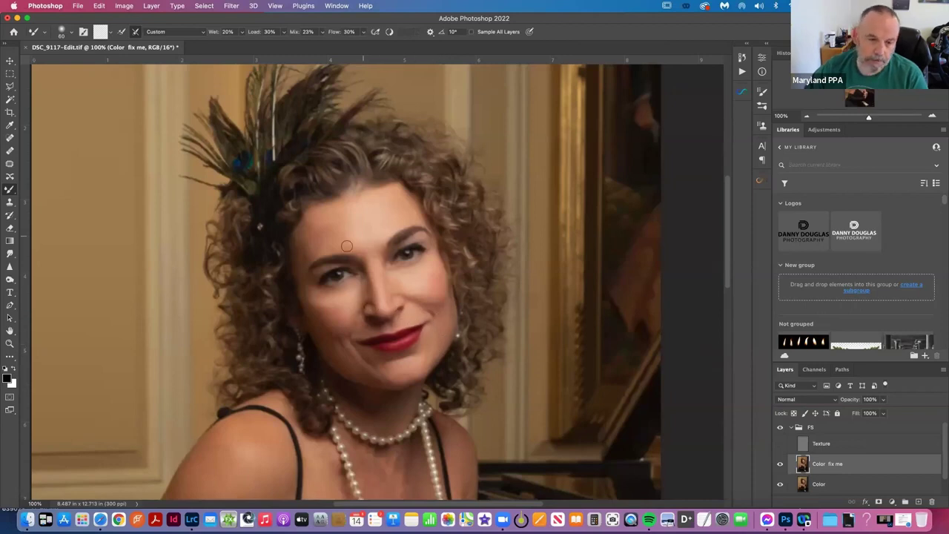
{"action": "key", "text": "bracketright"}
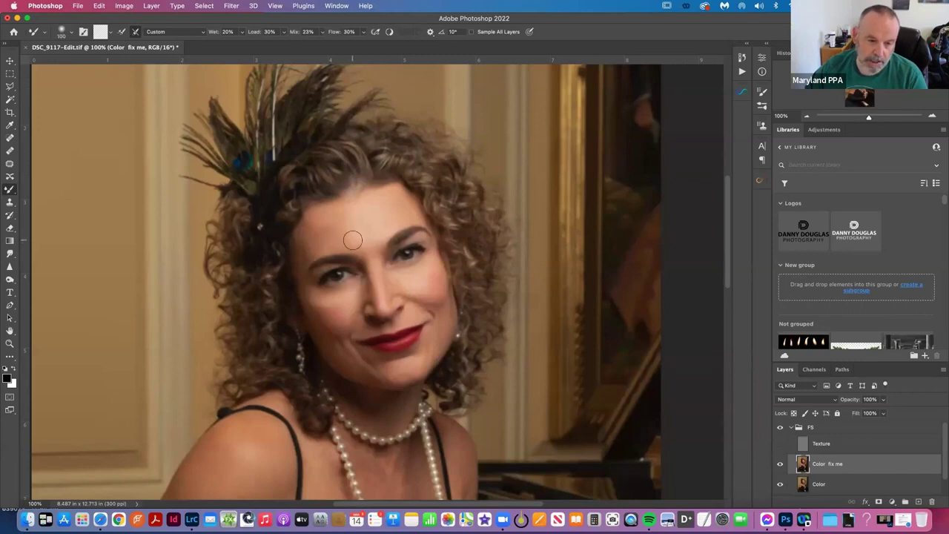
{"action": "key", "text": "bracketright"}
{"action": "key", "text": "bracketright"}
{"action": "key", "text": "bracketright"}
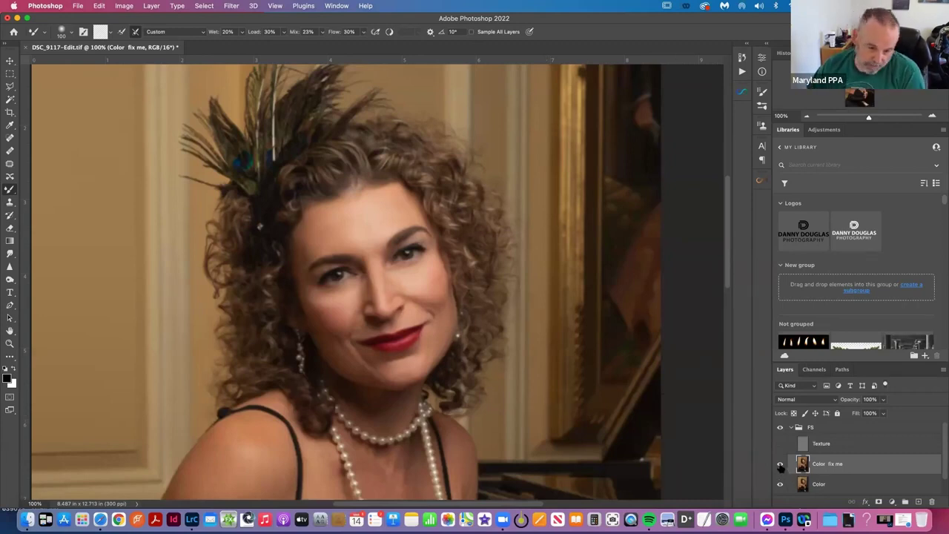
Compare the blended face with the Color fix me layer hidden and shown while the Texture layer is off.
{"action": "left_click", "coordinate": [780, 466]}
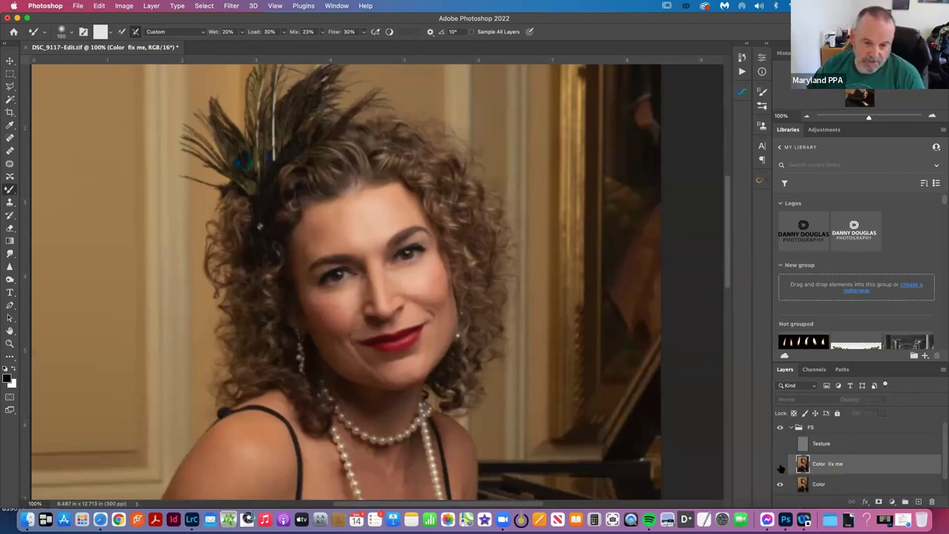
{"action": "left_click", "coordinate": [781, 465]}
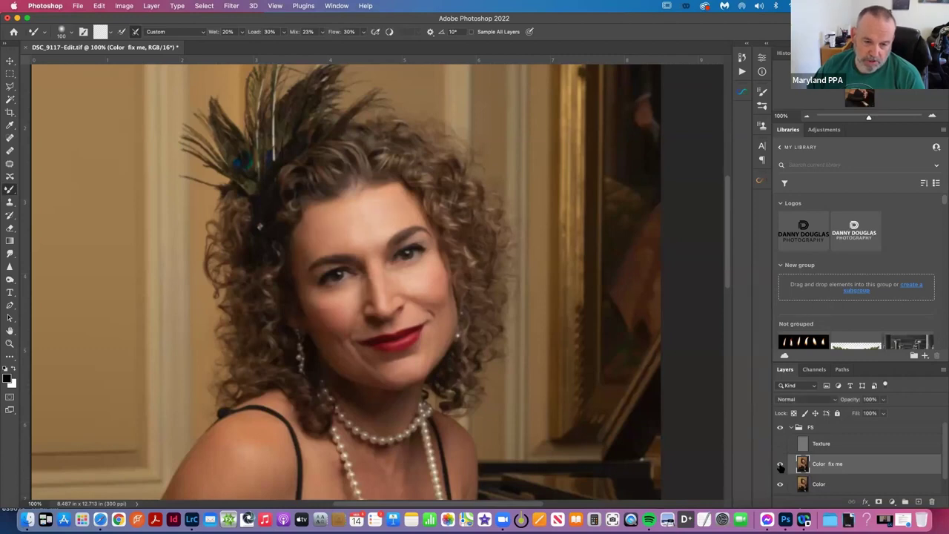
{"action": "left_click", "coordinate": [780, 466]}
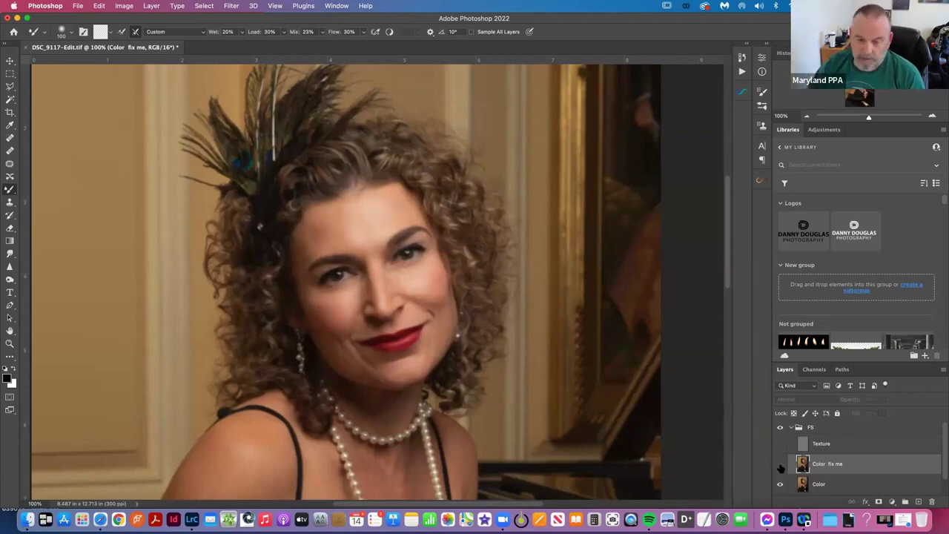
{"action": "left_click", "coordinate": [780, 465]}
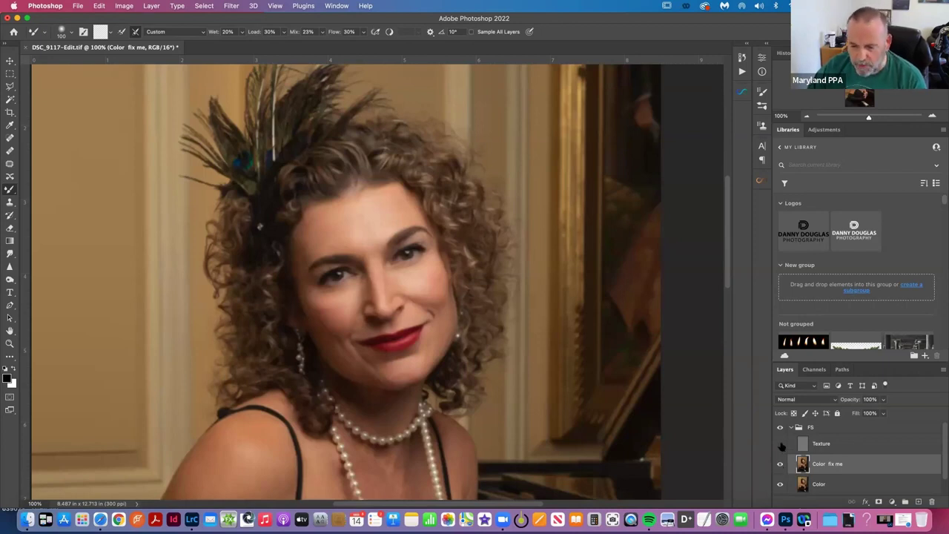
Show the Texture layer and compare the retouch with the Color fix me layer hidden and shown.
{"action": "left_click", "coordinate": [780, 445]}
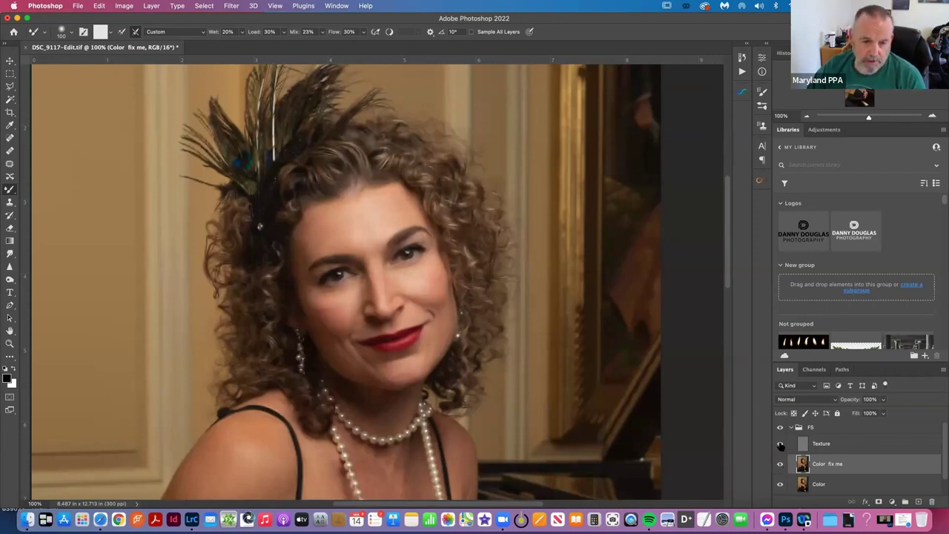
{"action": "left_click", "coordinate": [780, 465]}
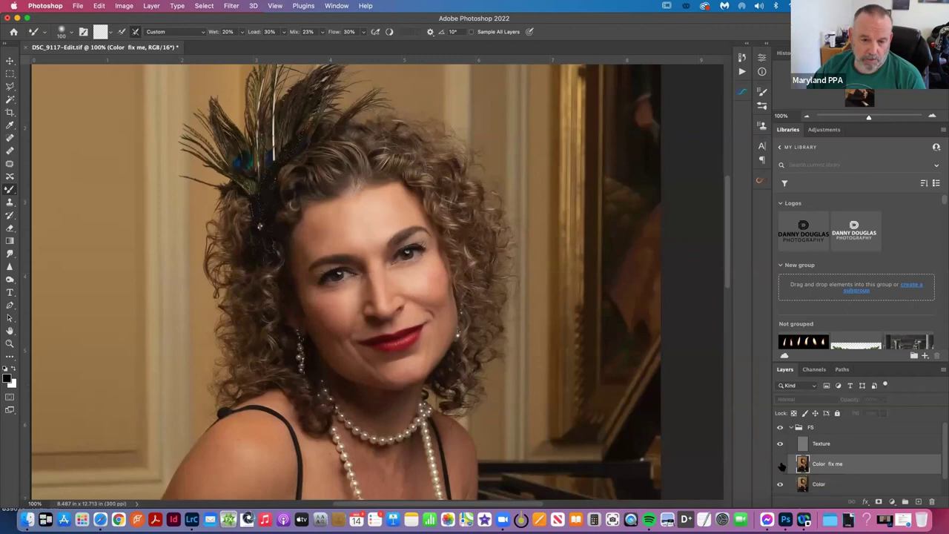
{"action": "left_click", "coordinate": [780, 465]}
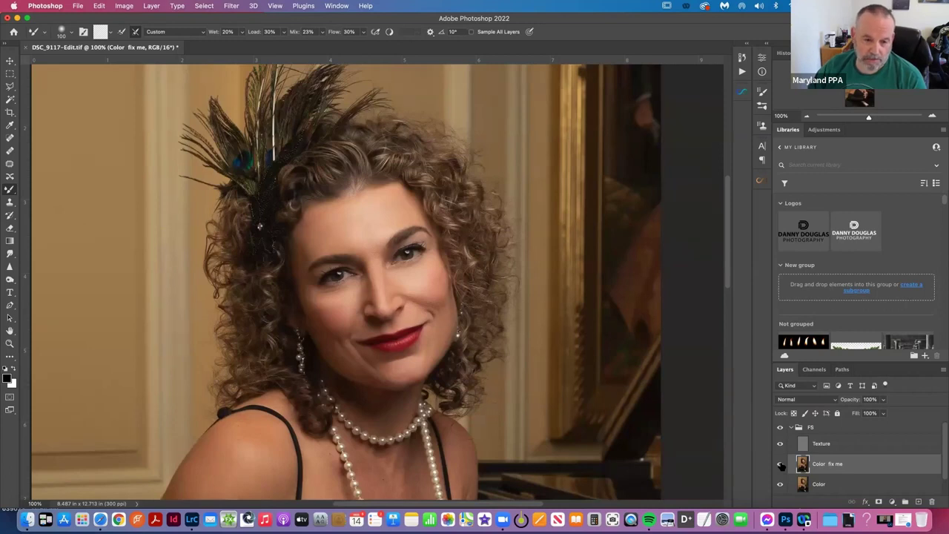
{"action": "left_click", "coordinate": [780, 465]}
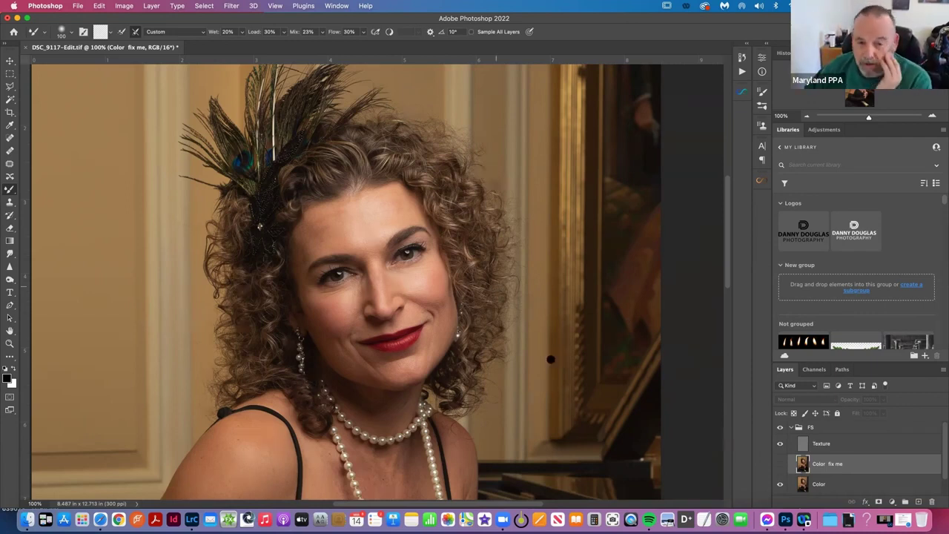
{"action": "left_click", "coordinate": [779, 464]}
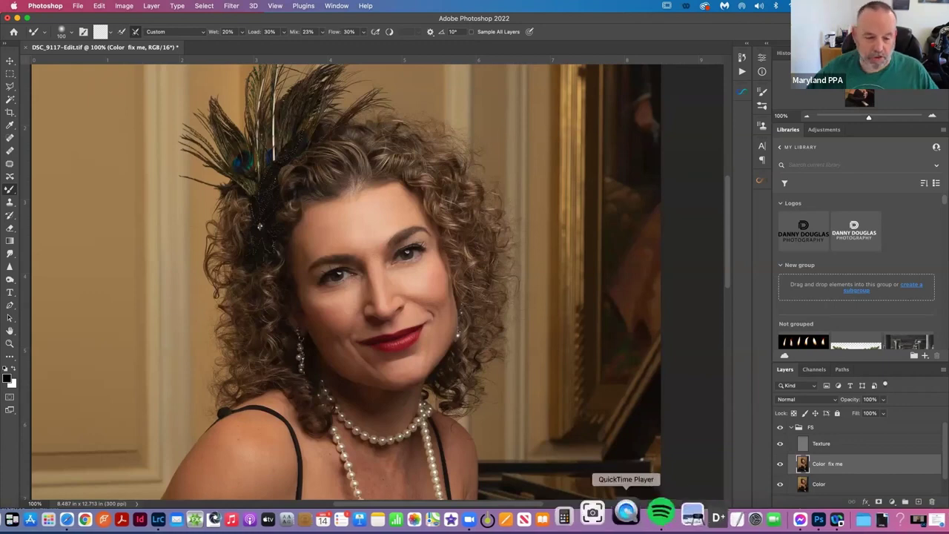
Review the arms, chest and face, and compare the portrait with the whole FS group hidden and shown.
{"action": "scroll", "coordinate": [300, 217], "scroll_direction": "down", "scroll_amount": 10}
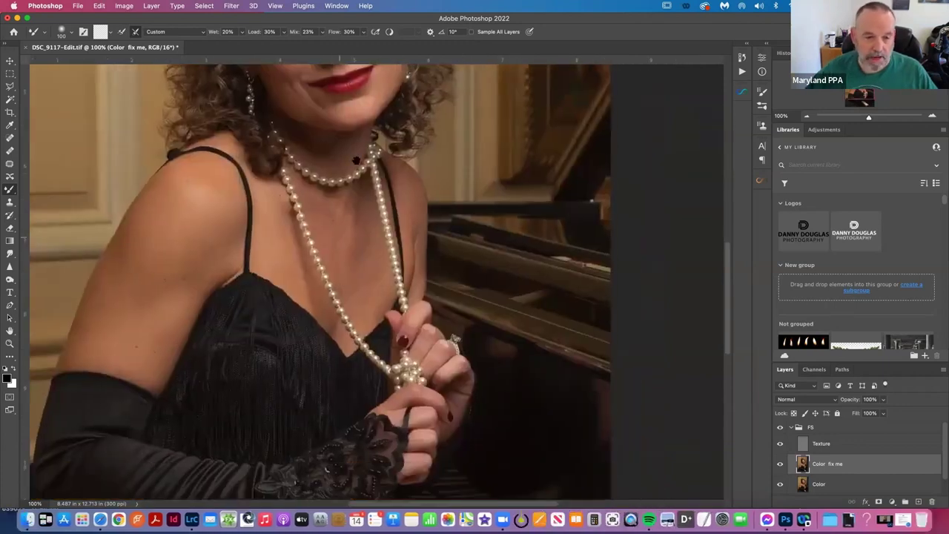
{"action": "scroll", "coordinate": [356, 274], "scroll_direction": "up", "scroll_amount": 10}
{"action": "scroll", "coordinate": [419, 335], "scroll_direction": "down", "scroll_amount": 3}
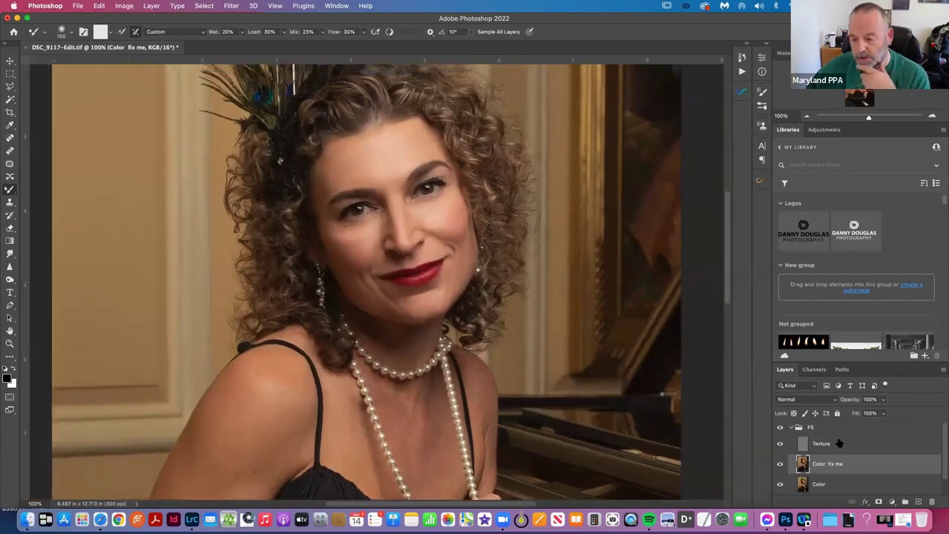
{"action": "left_click", "coordinate": [780, 428]}
{"action": "left_click", "coordinate": [779, 428]}
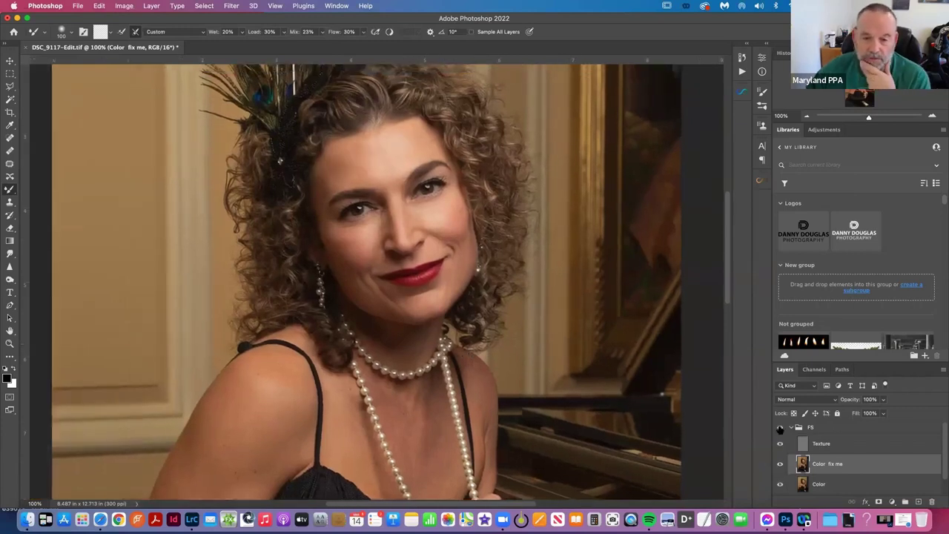
{"action": "left_click", "coordinate": [779, 427]}
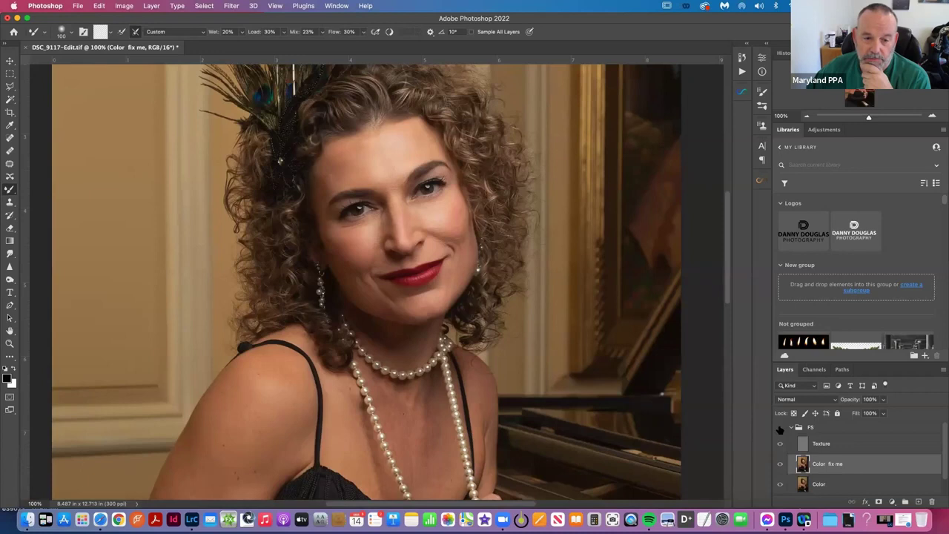
{"action": "left_click", "coordinate": [779, 427]}
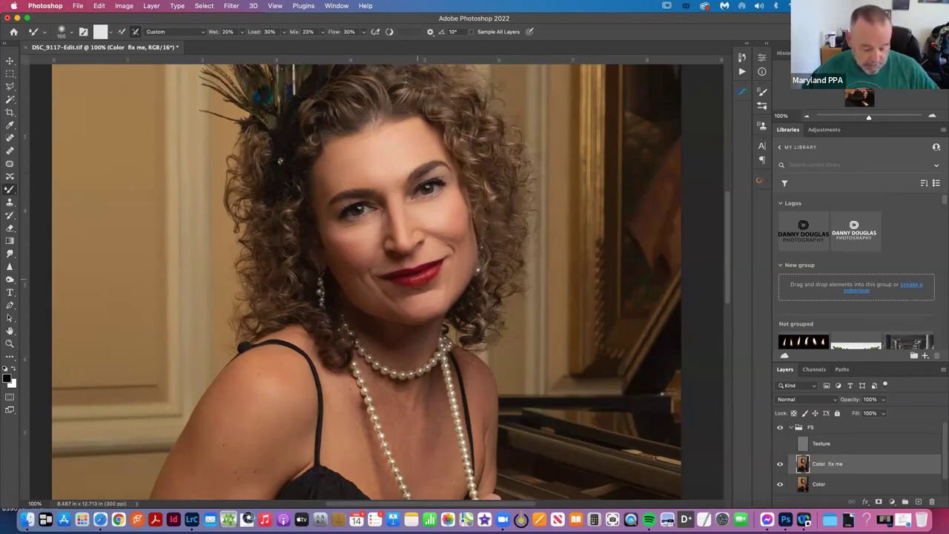
With the Texture layer hidden, blend the lower lip and its edge near the mouth corner using a Mixer Brush of size 10.
{"action": "scroll", "coordinate": [425, 276], "scroll_direction": "up", "scroll_amount": 2}
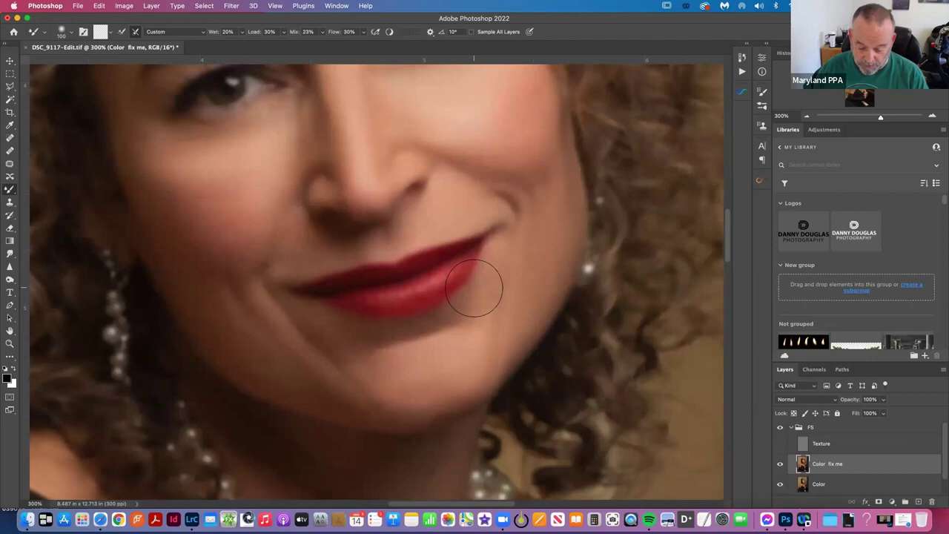
{"action": "left_click_drag", "start_coordinate": [474, 288], "coordinate": [444, 280]}
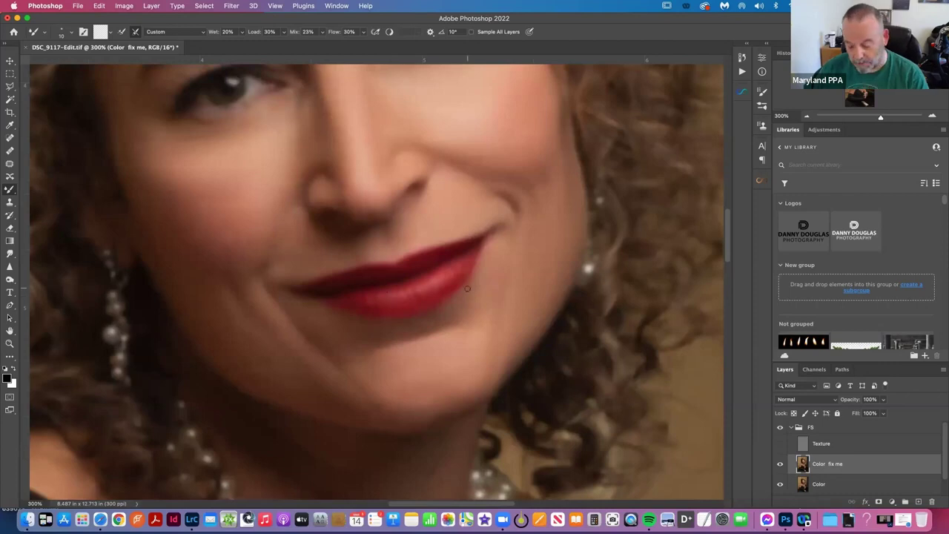
Show the Texture layer and compare the mouth area with the FS group hidden and shown.
{"action": "left_click", "coordinate": [781, 444]}
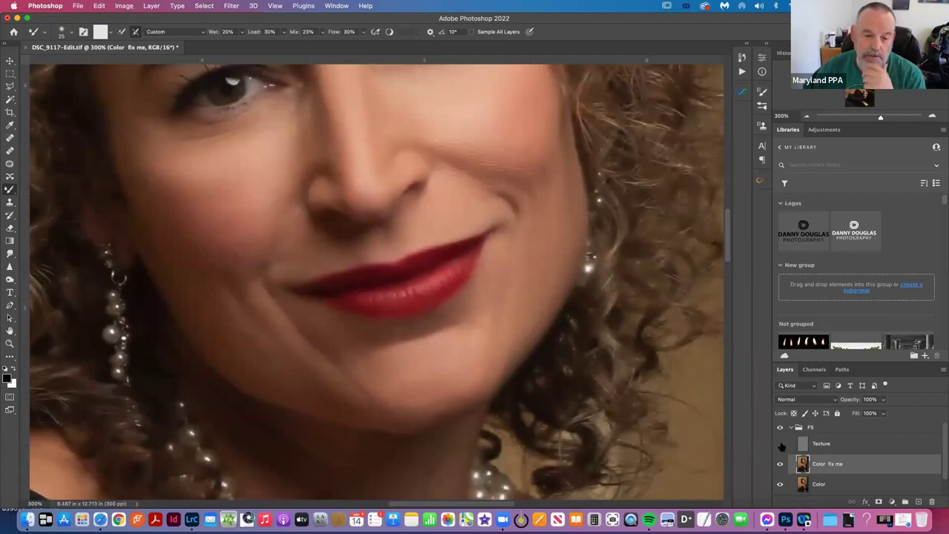
{"action": "left_click", "coordinate": [780, 443]}
{"action": "left_click", "coordinate": [780, 428]}
{"action": "left_click", "coordinate": [780, 428]}
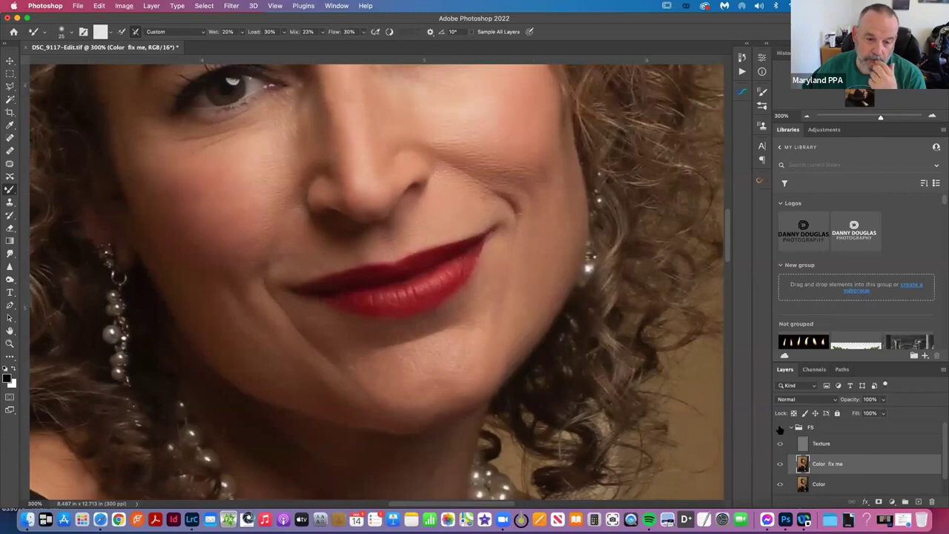
{"action": "left_click", "coordinate": [780, 428]}
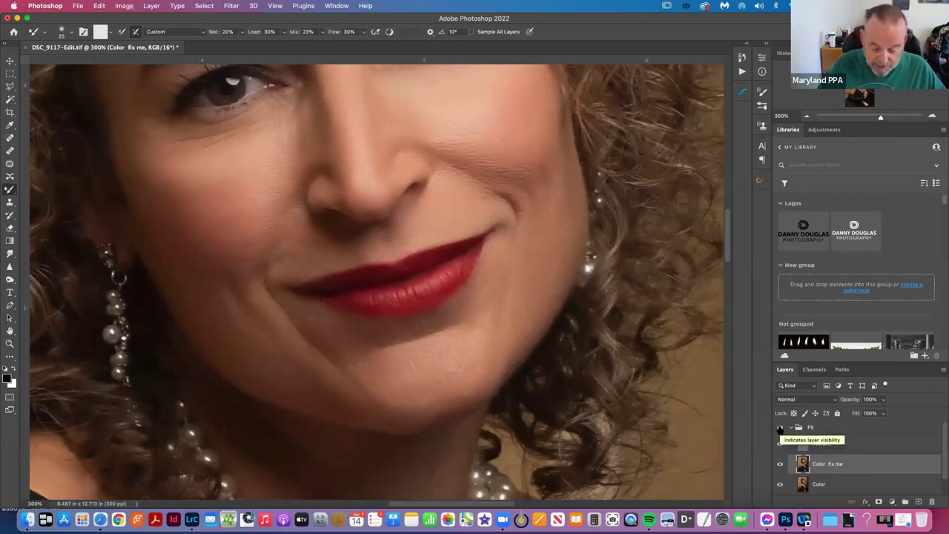
View the whole portrait, then inspect the face at 100% and compare it with the FS group hidden and shown.
{"action": "key", "text": "super+0"}
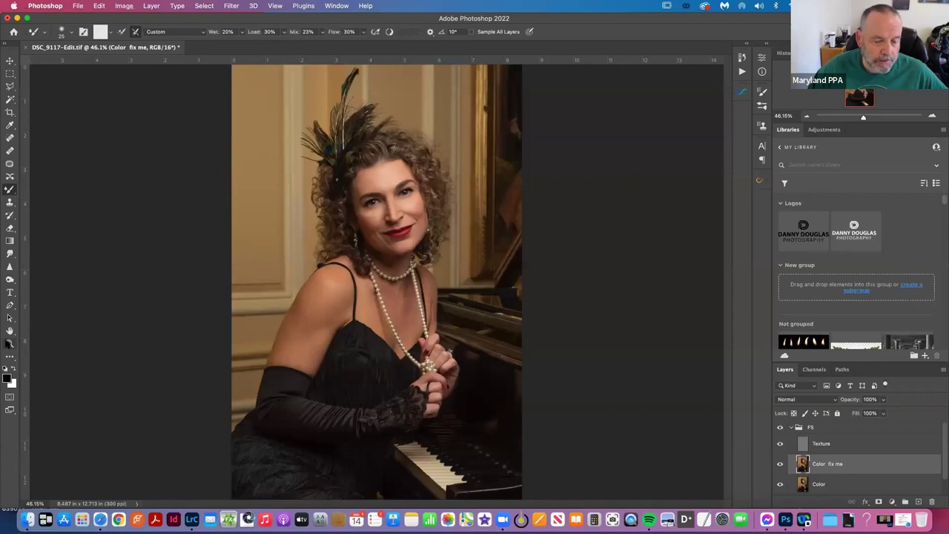
{"action": "left_click", "coordinate": [9, 342]}
{"action": "left_click", "coordinate": [380, 173]}
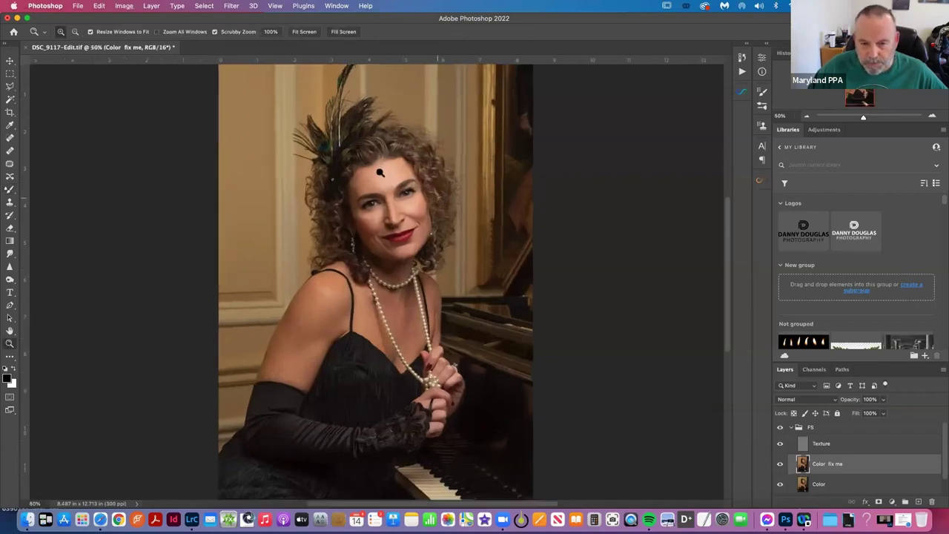
{"action": "left_click", "coordinate": [384, 182]}
{"action": "left_click", "coordinate": [383, 186]}
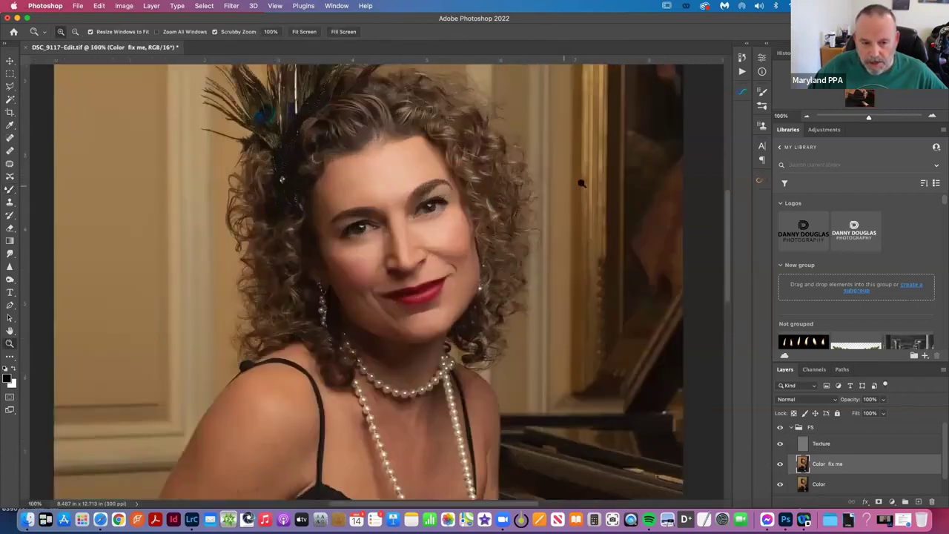
{"action": "left_click", "coordinate": [779, 428]}
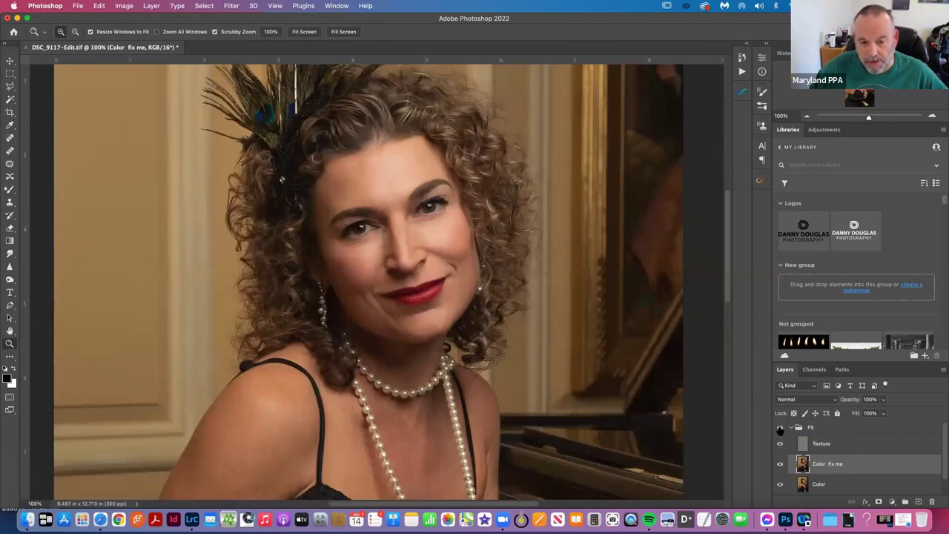
{"action": "left_click", "coordinate": [780, 428]}
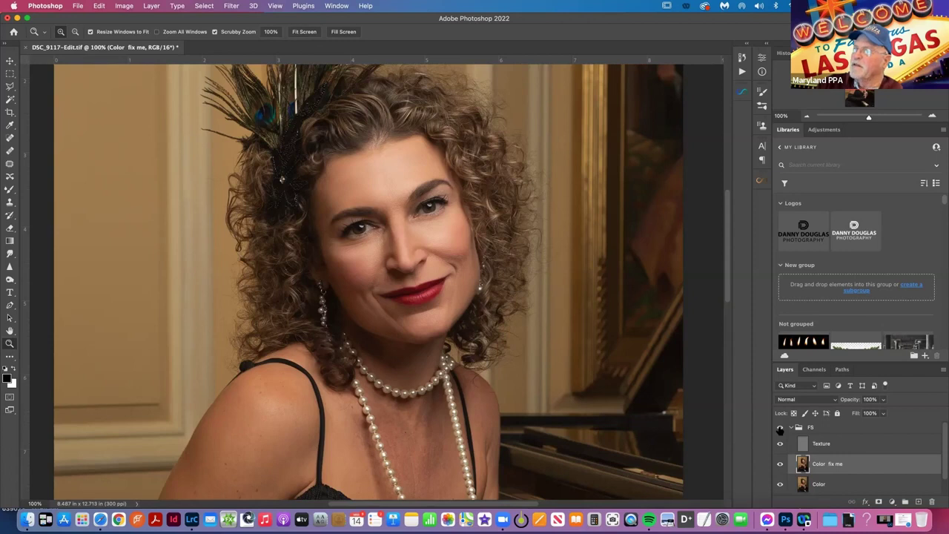
Review the Apply Image settings for the Texture layer and leave them unapplied.
{"action": "left_click", "coordinate": [869, 447]}
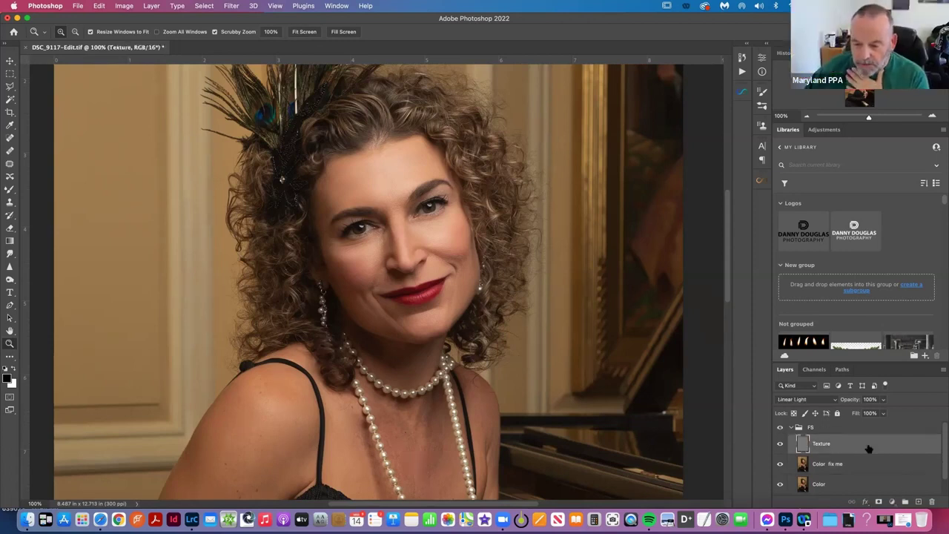
{"action": "left_click", "coordinate": [122, 6]}
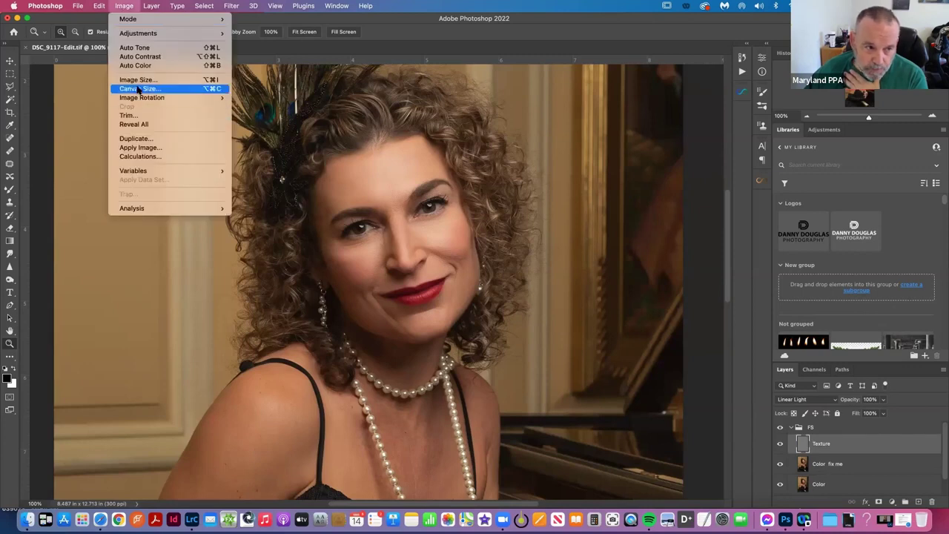
{"action": "left_click", "coordinate": [139, 148]}
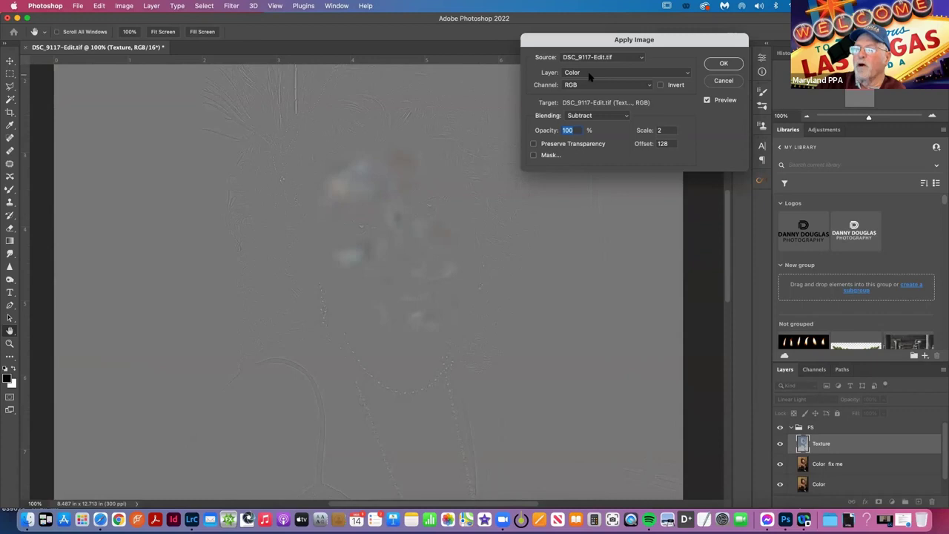
{"action": "left_click", "coordinate": [722, 81]}
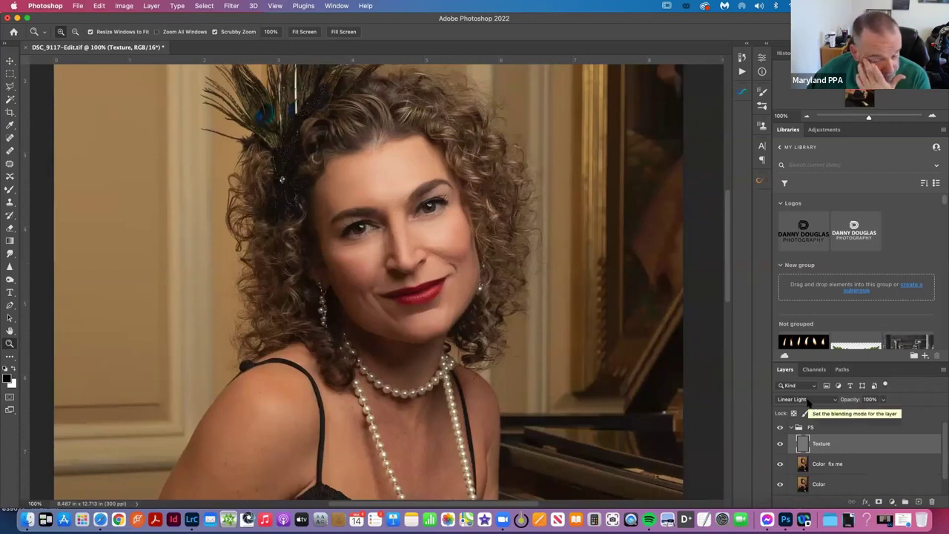
Compare the face and hair with the Texture layer hidden and shown.
{"action": "left_click", "coordinate": [781, 444]}
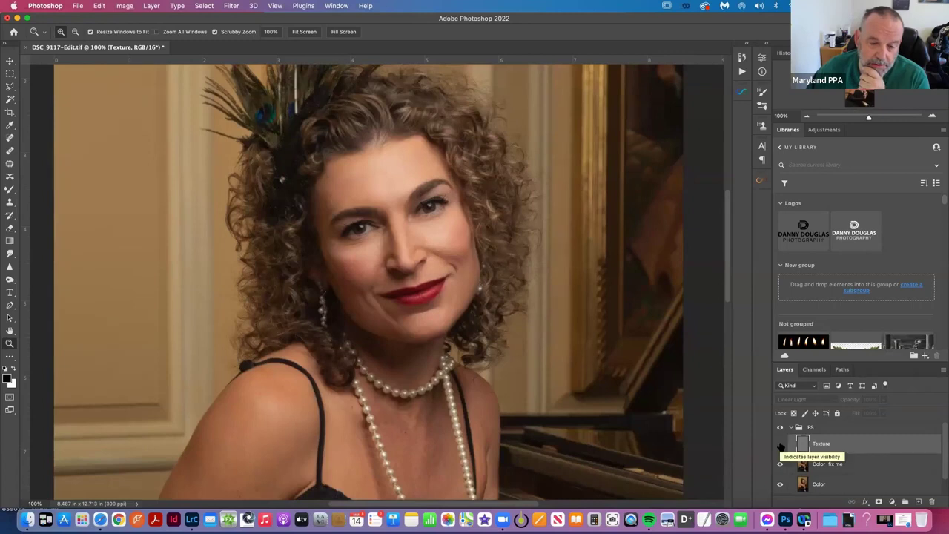
{"action": "left_click", "coordinate": [780, 445]}
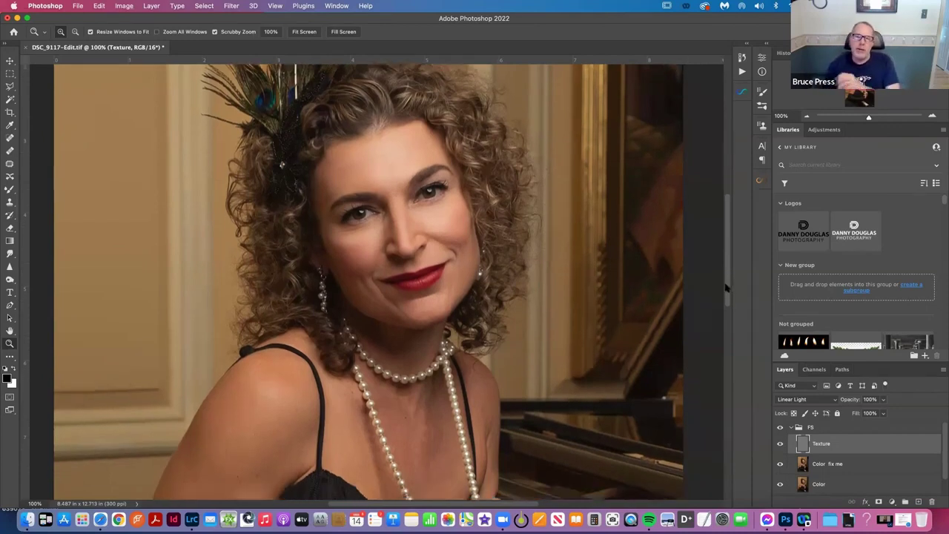
{"action": "scroll", "coordinate": [727, 280], "scroll_direction": "up", "scroll_amount": 2}
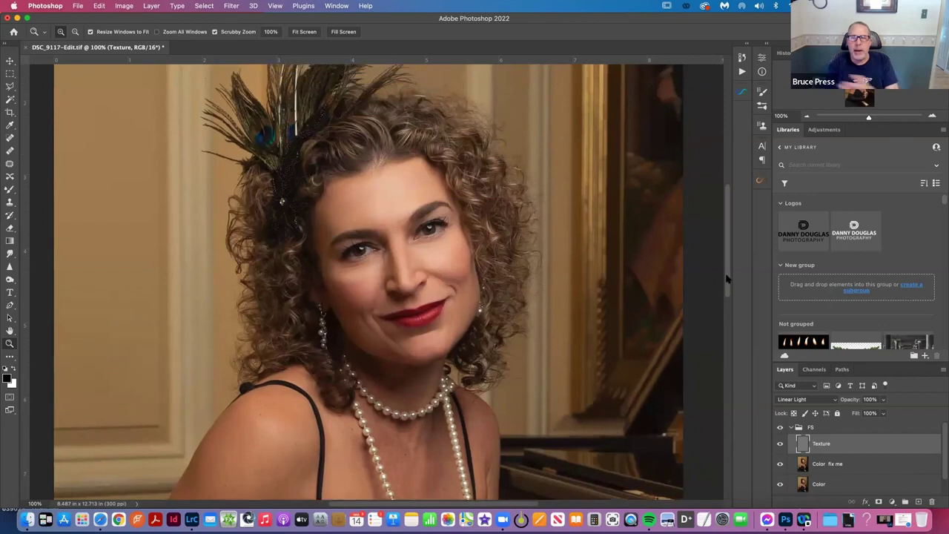
{"action": "scroll", "coordinate": [727, 280], "scroll_direction": "down", "scroll_amount": 1}
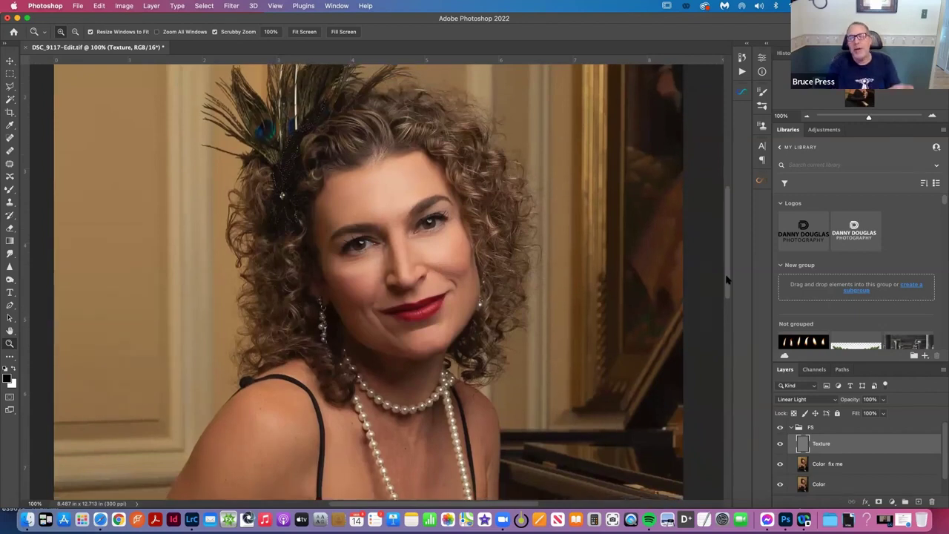
{"action": "scroll", "coordinate": [727, 287], "scroll_direction": "down", "scroll_amount": 2}
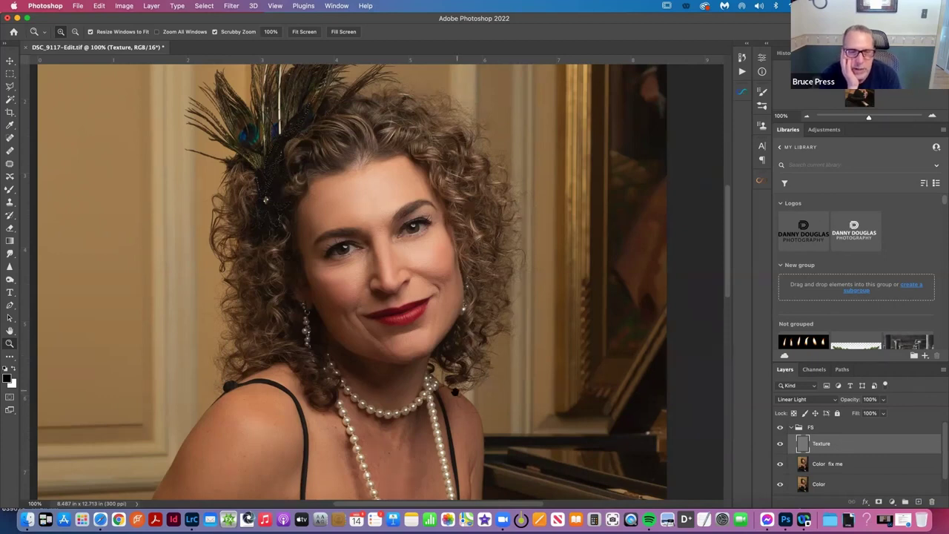
Blend the uneven skin tones on the chest on the Color fix me layer with a Mixer Brush of size 70.
{"action": "scroll", "coordinate": [456, 391], "scroll_direction": "down", "scroll_amount": 5}
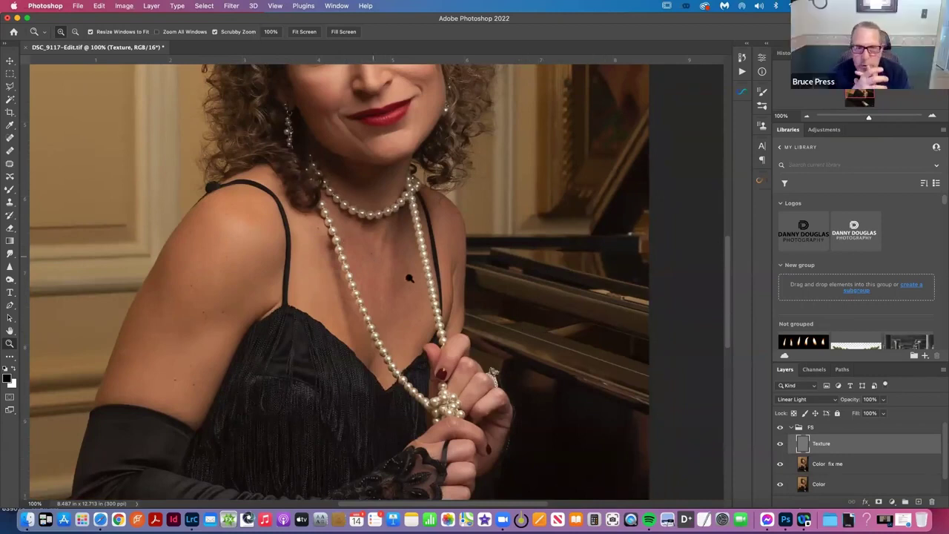
{"action": "left_click", "coordinate": [837, 466]}
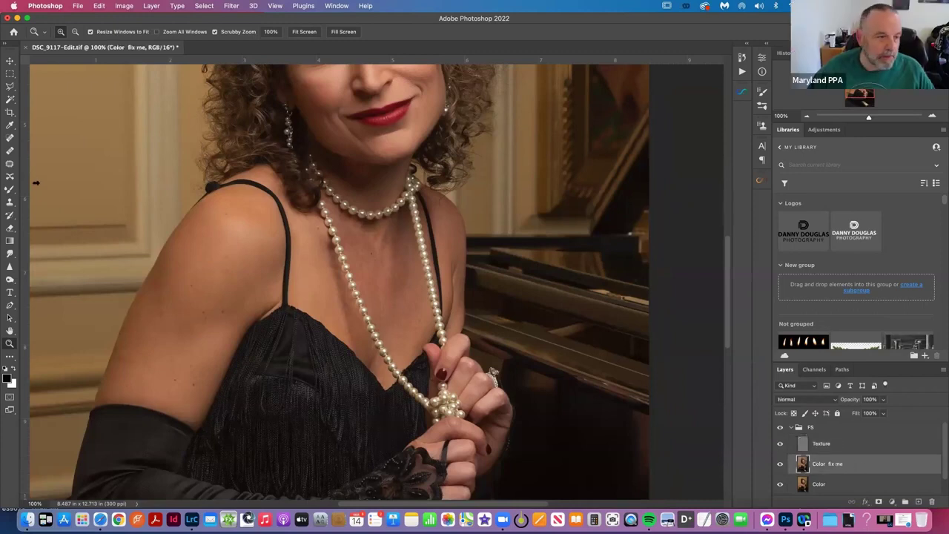
{"action": "left_click", "coordinate": [11, 189]}
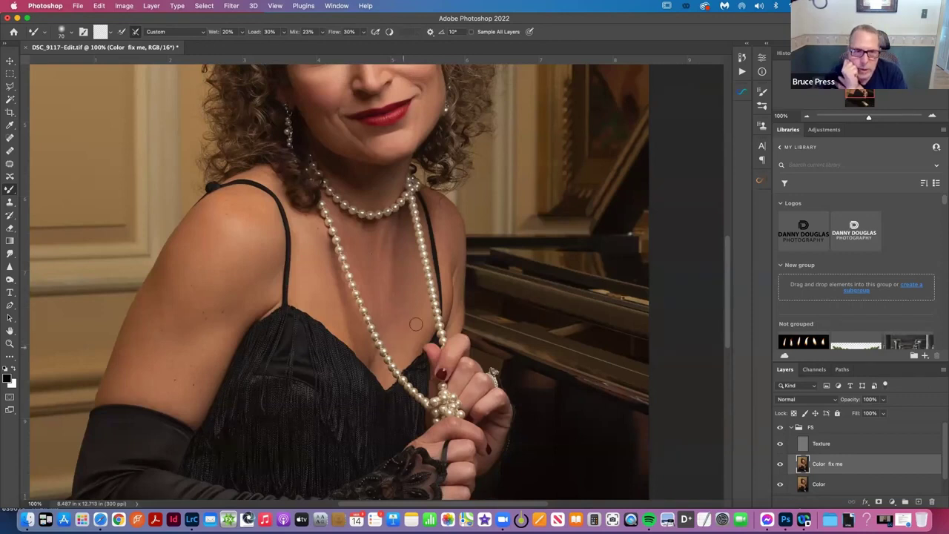
Compare the chest retouch with the Color fix me layer hidden and shown.
{"action": "left_click", "coordinate": [781, 464]}
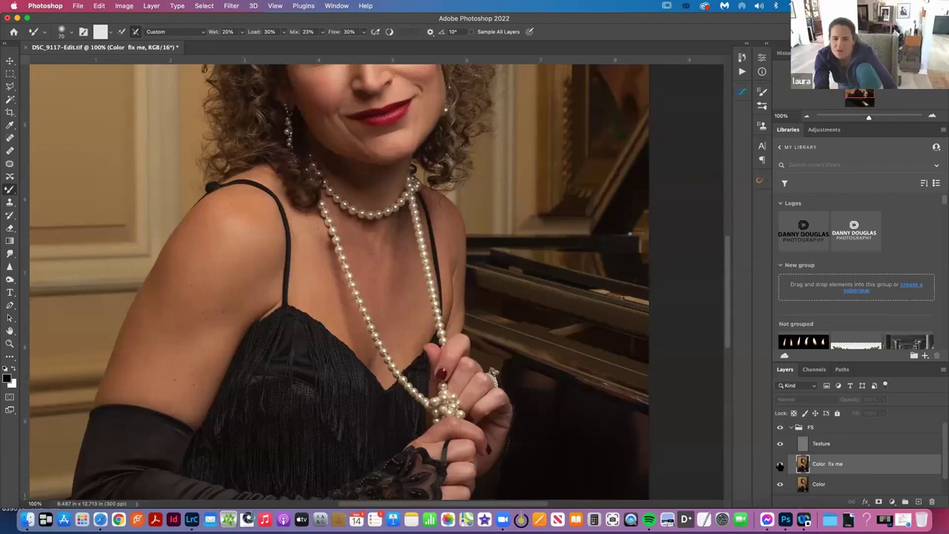
{"action": "left_click", "coordinate": [780, 464]}
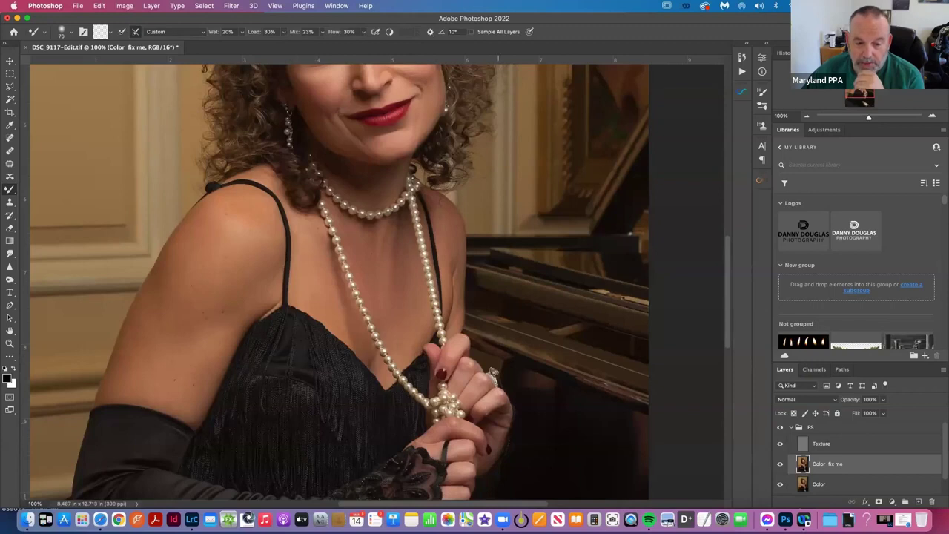
{"action": "left_click", "coordinate": [780, 464]}
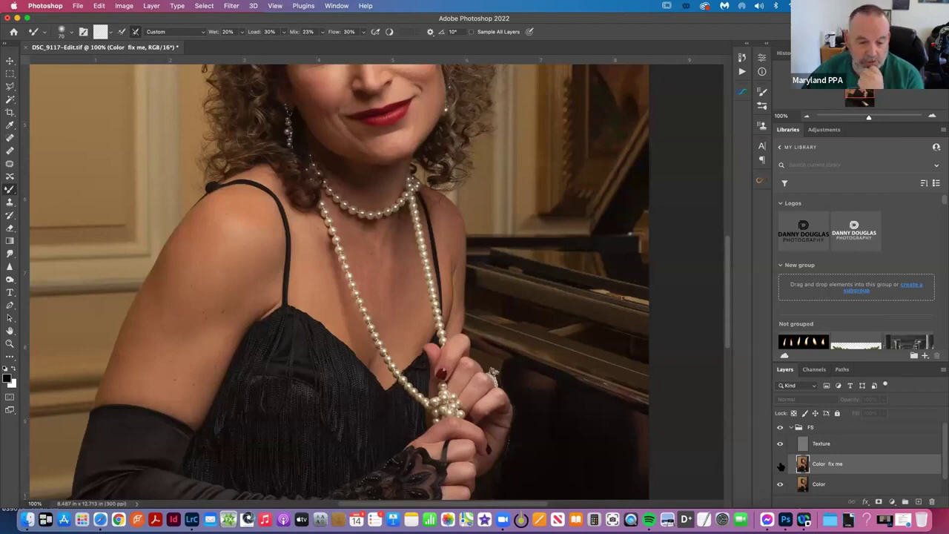
{"action": "left_click", "coordinate": [780, 464]}
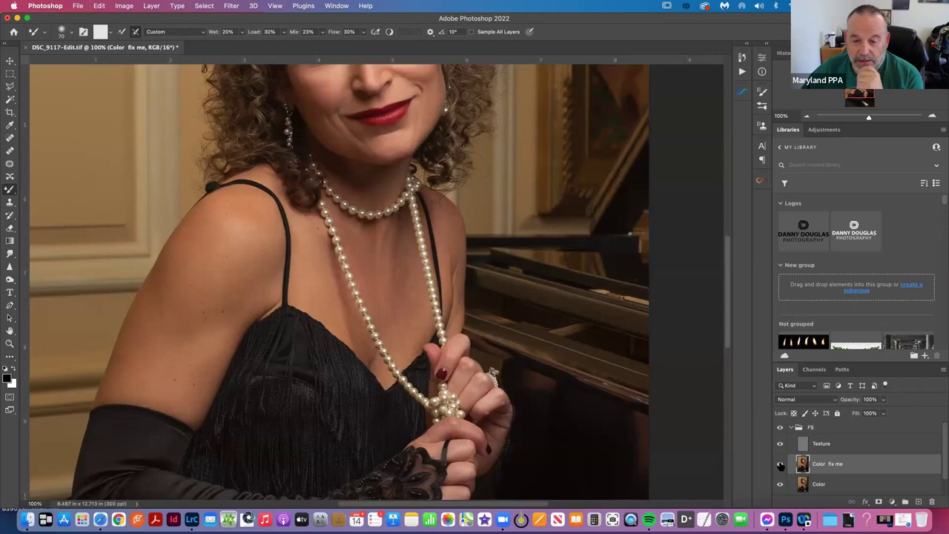
{"action": "left_click", "coordinate": [780, 465]}
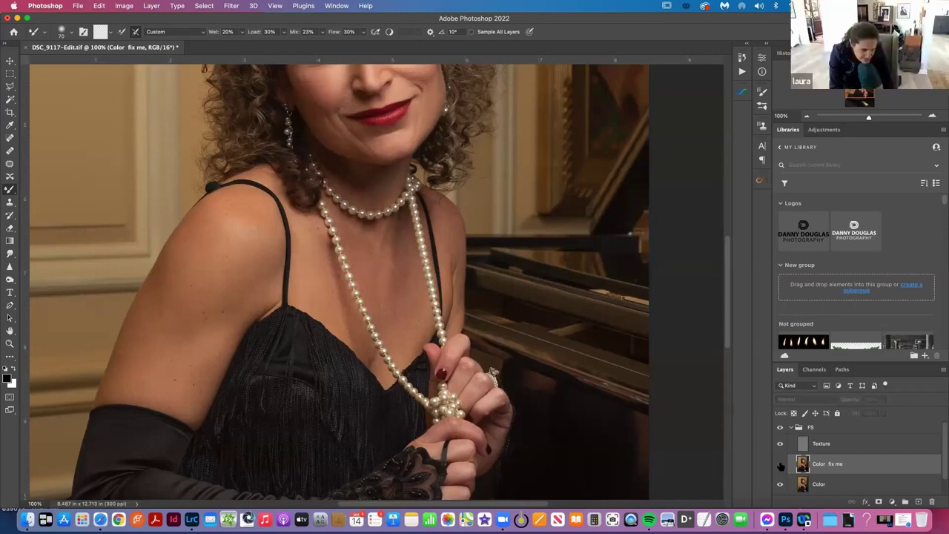
{"action": "left_click", "coordinate": [780, 465]}
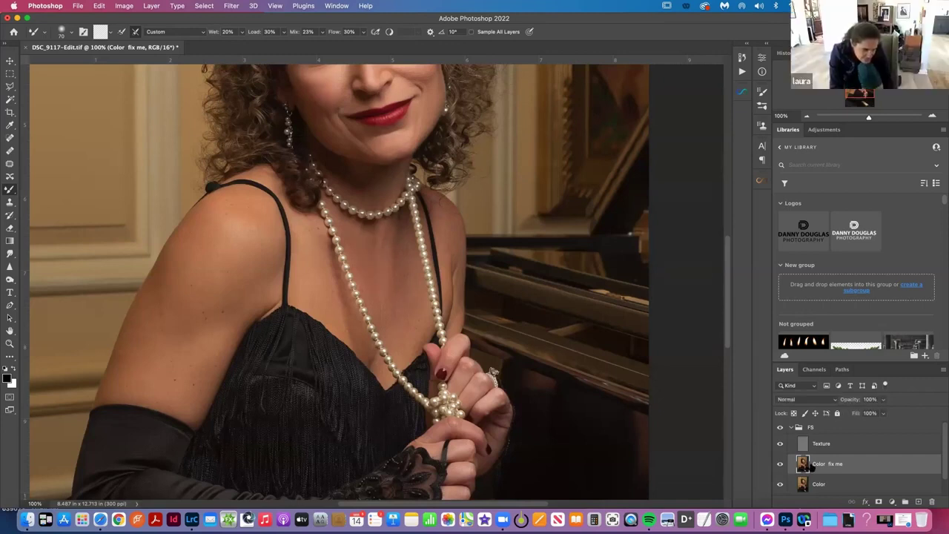
Fit the whole portrait in view, collapse the FS group and set the group's opacity to 59%.
{"action": "key", "text": "super+0"}
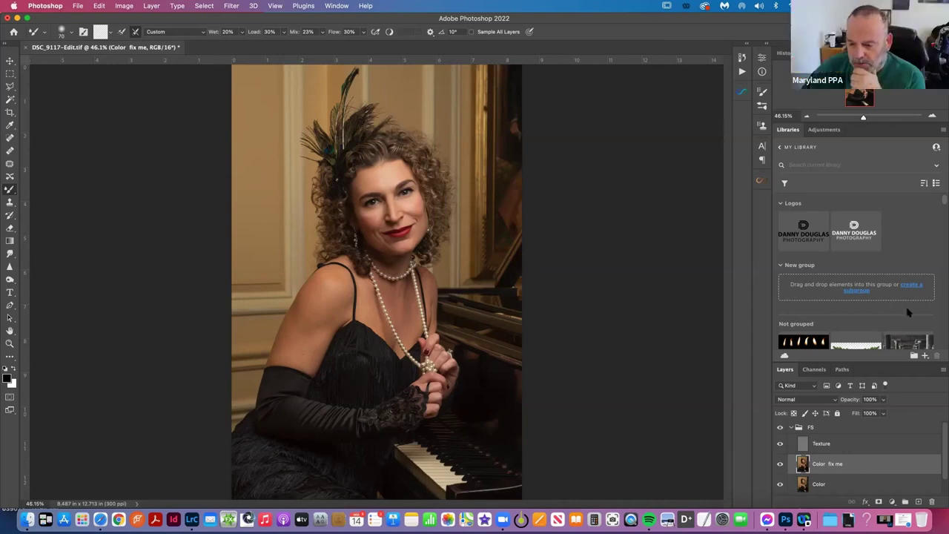
{"action": "left_click", "coordinate": [792, 427]}
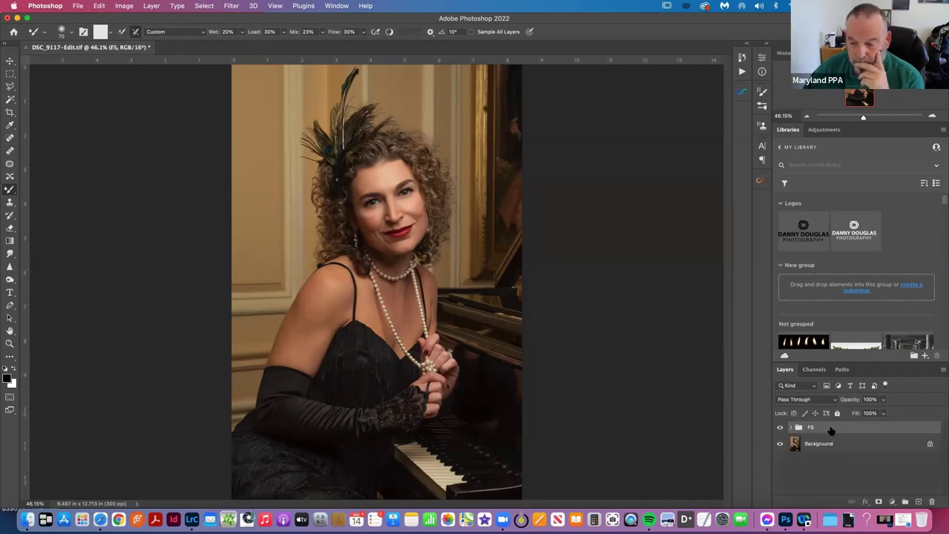
{"action": "mouse_move", "coordinate": [854, 401]}
{"action": "left_mouse_down"}
{"action": "mouse_move", "coordinate": [829, 401]}
{"action": "mouse_move", "coordinate": [869, 401]}
{"action": "mouse_move", "coordinate": [829, 402]}
{"action": "mouse_move", "coordinate": [851, 400]}
{"action": "left_mouse_up"}
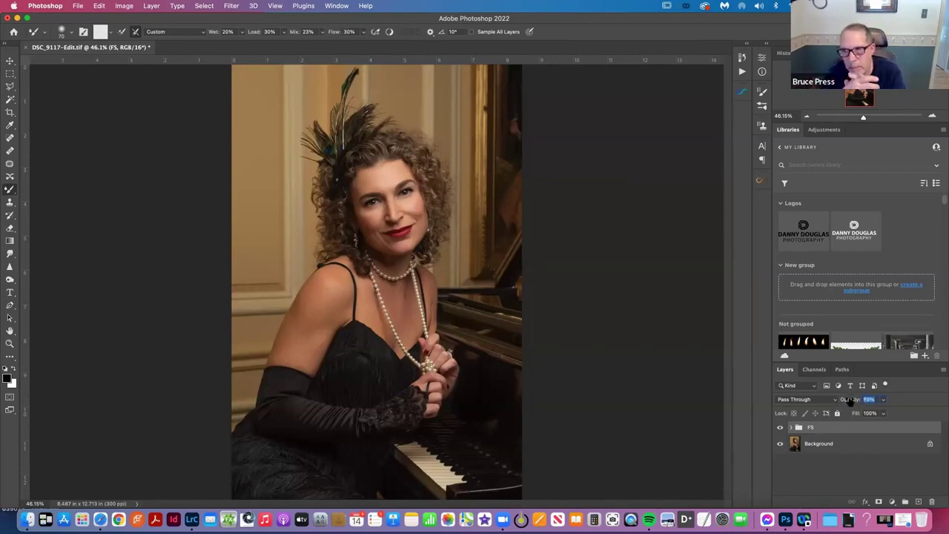
{"action": "left_click", "coordinate": [921, 401]}
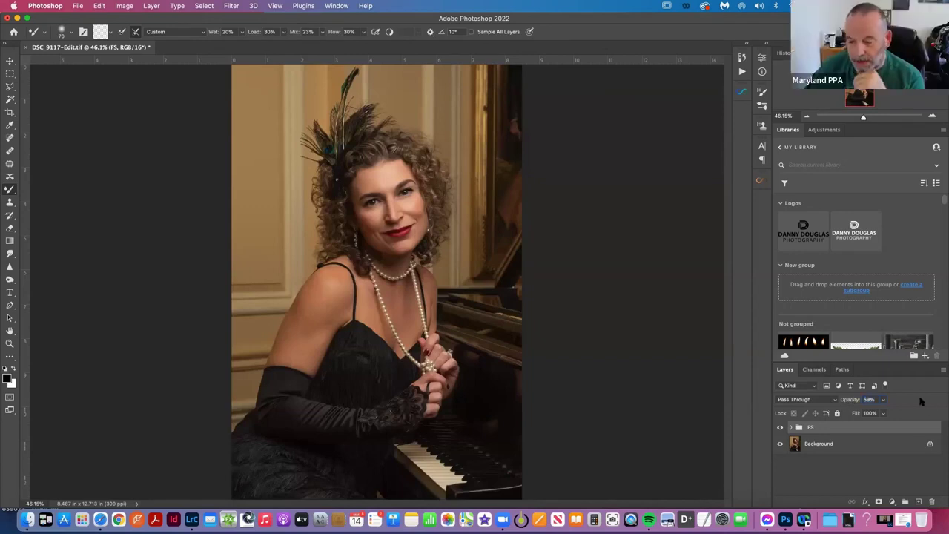